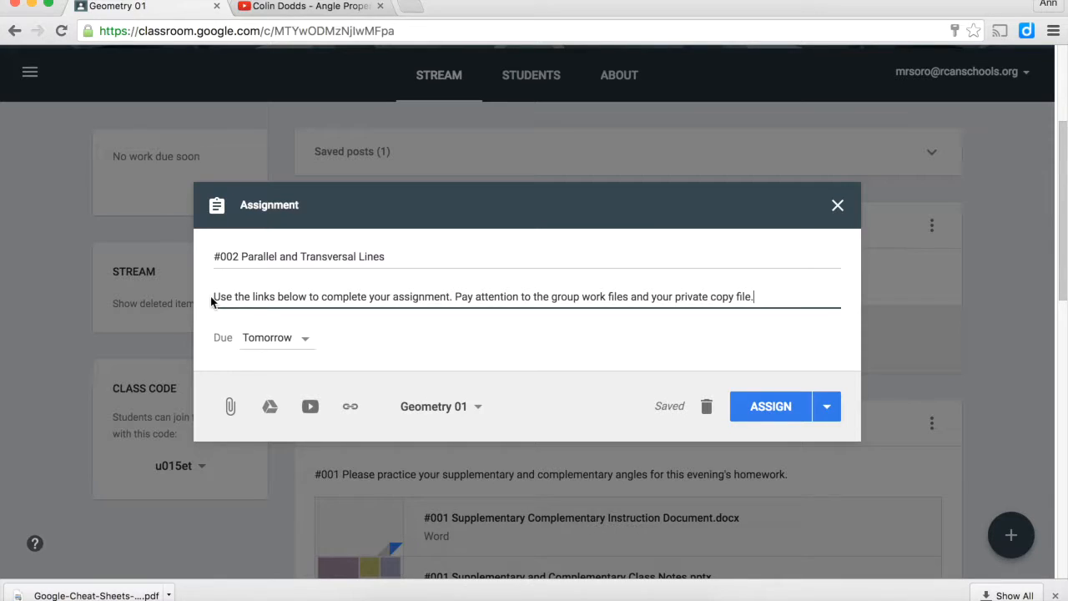
Set the assignment's due date to Jul 29, 2016, leaving the optional time empty
{"action": "left_click", "coordinate": [308, 343]}
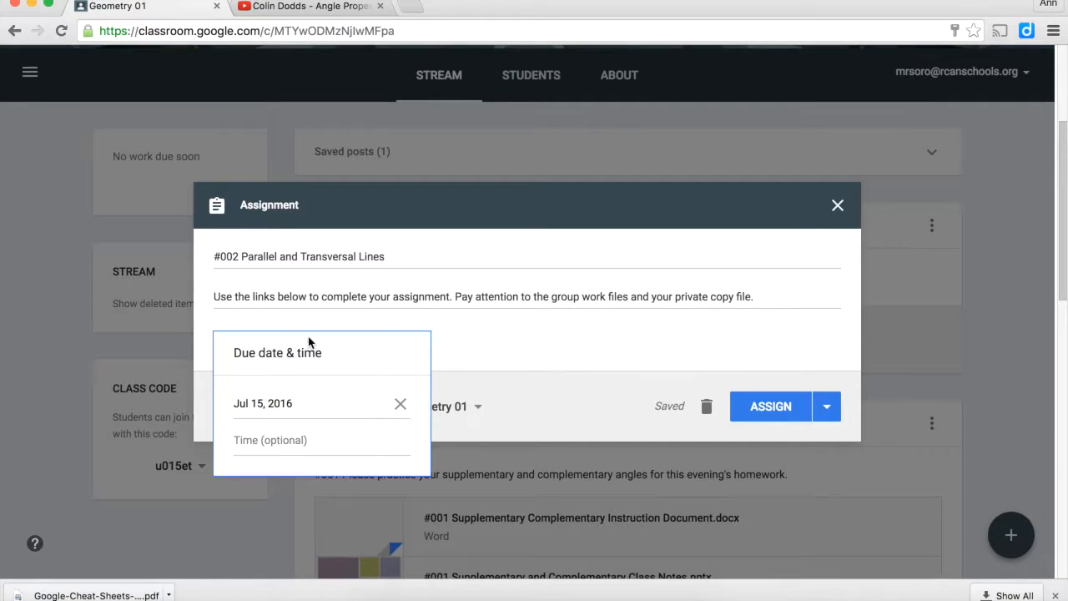
{"action": "left_click", "coordinate": [267, 407]}
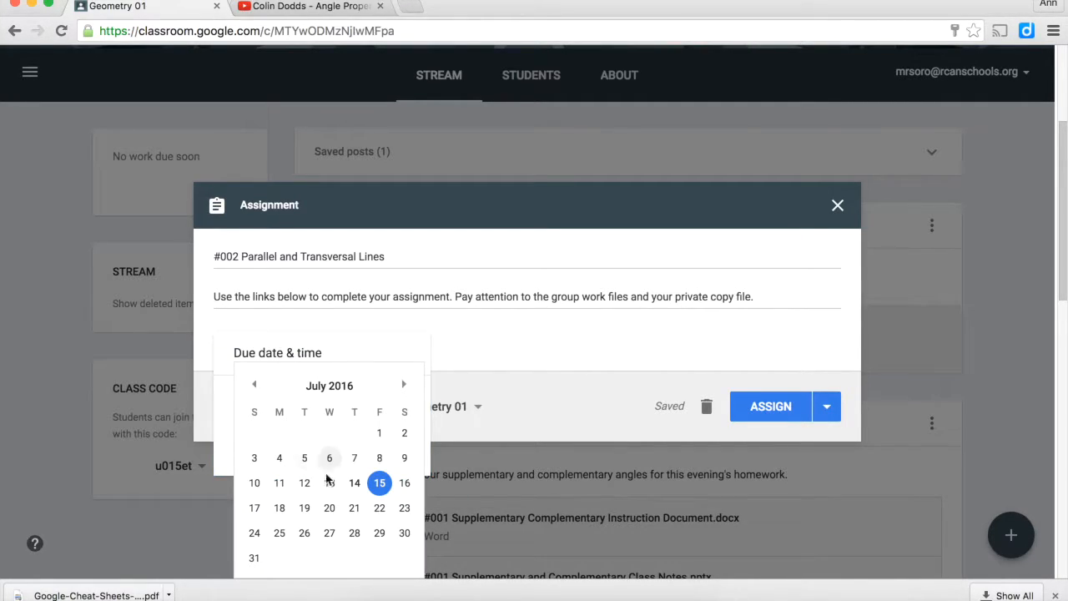
{"action": "left_click", "coordinate": [381, 529]}
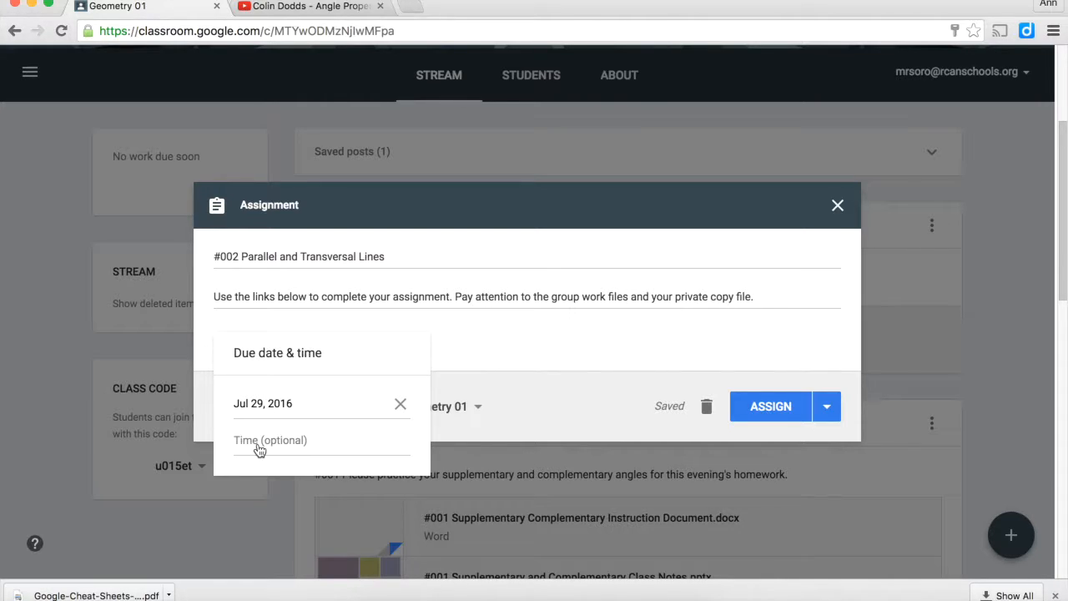
{"action": "left_click", "coordinate": [552, 393]}
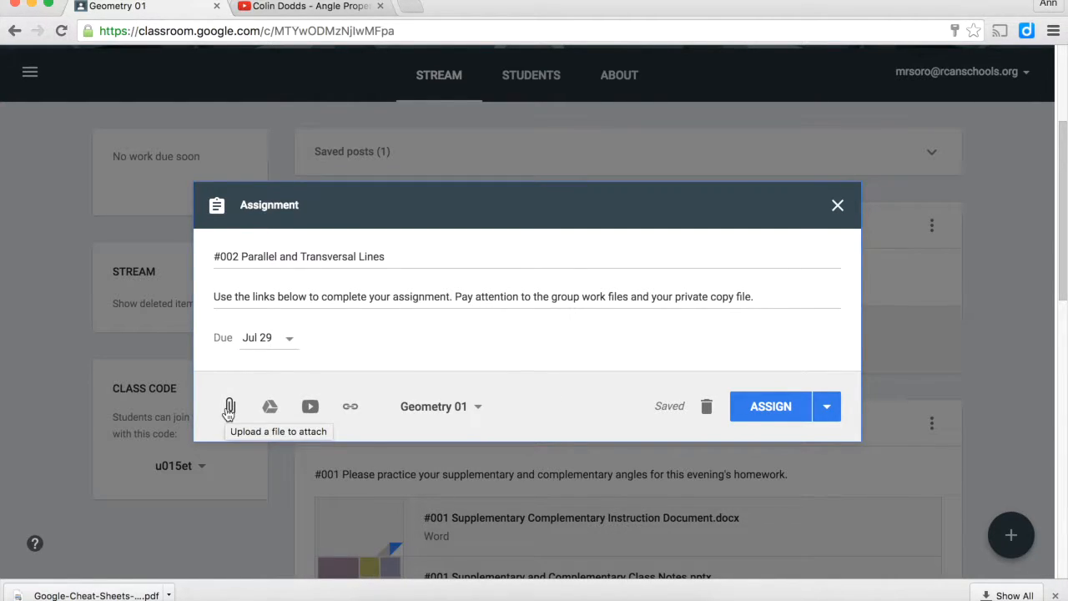
Upload "#002 Parallel Lines and Transversals Directions.docx" from the 2016-17Geometry folder as an attachment to the assignment
{"action": "left_click", "coordinate": [228, 409]}
{"action": "left_click", "coordinate": [501, 327]}
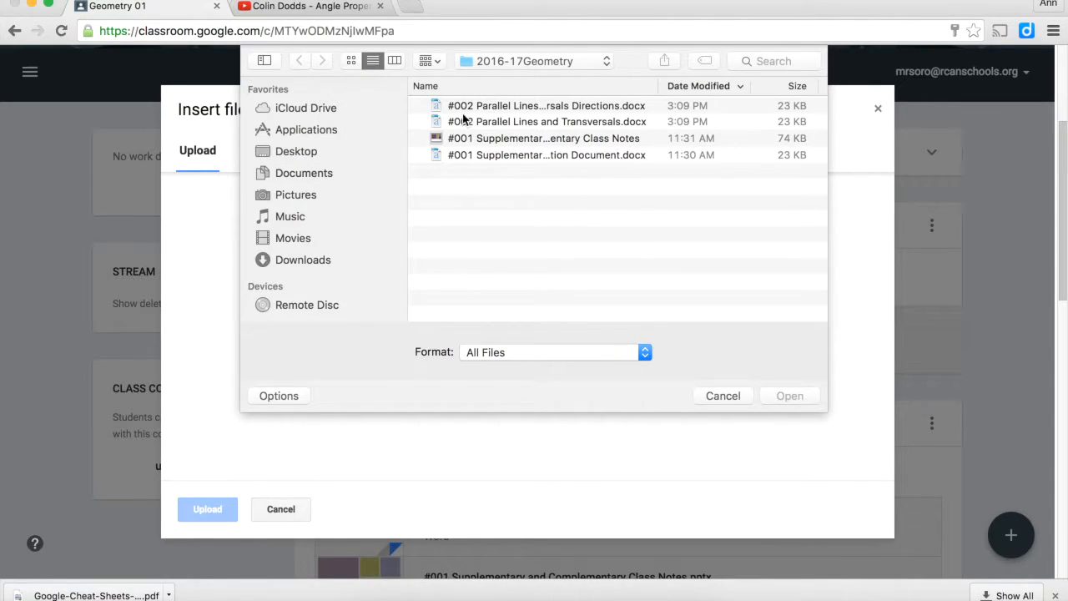
{"action": "left_click", "coordinate": [521, 105]}
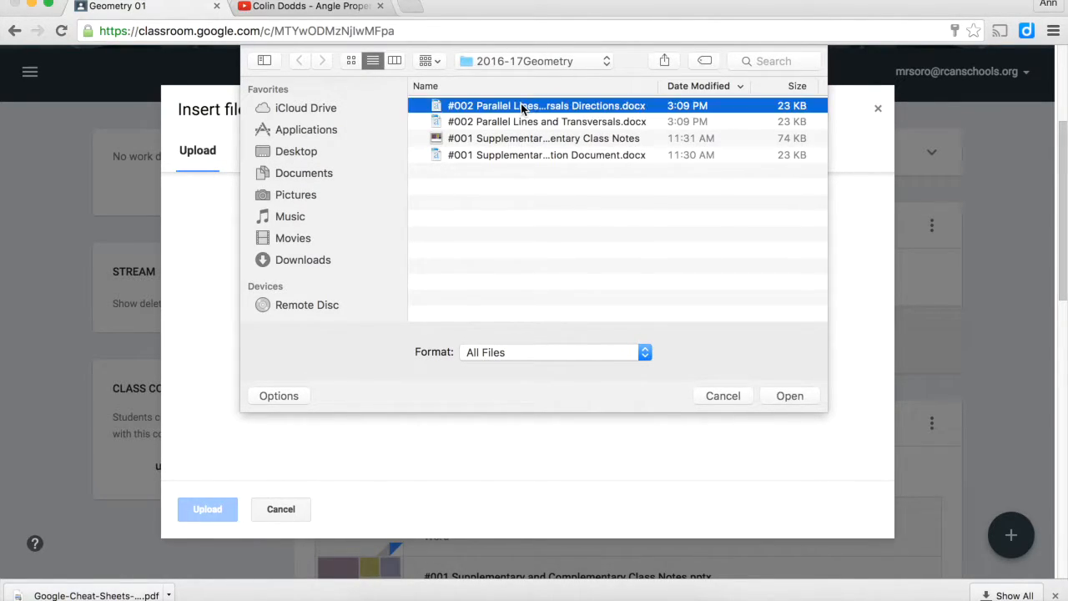
{"action": "left_click", "coordinate": [784, 396]}
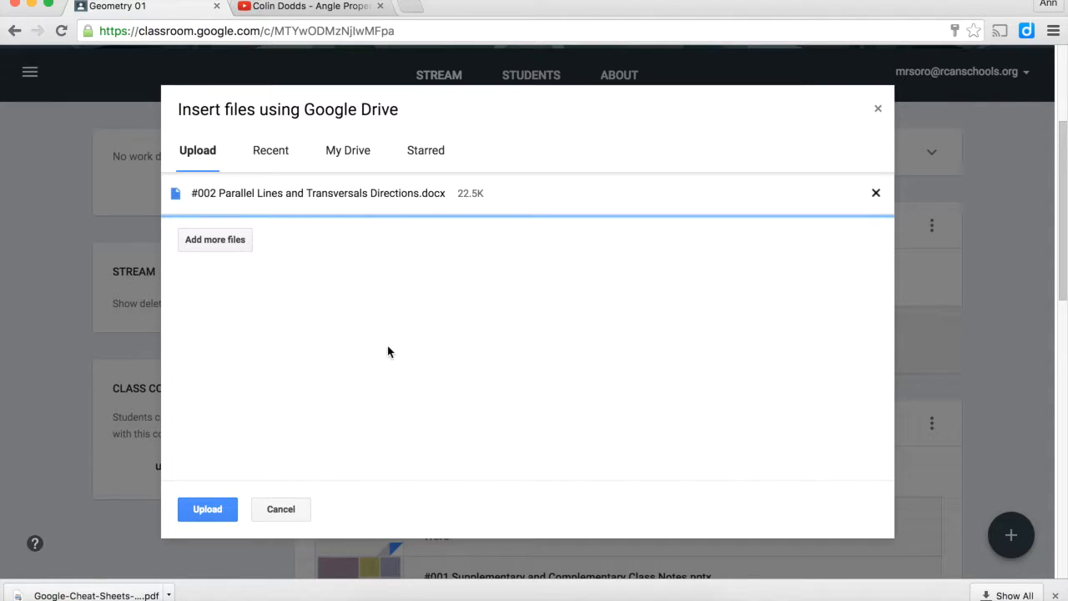
{"action": "left_click", "coordinate": [206, 517]}
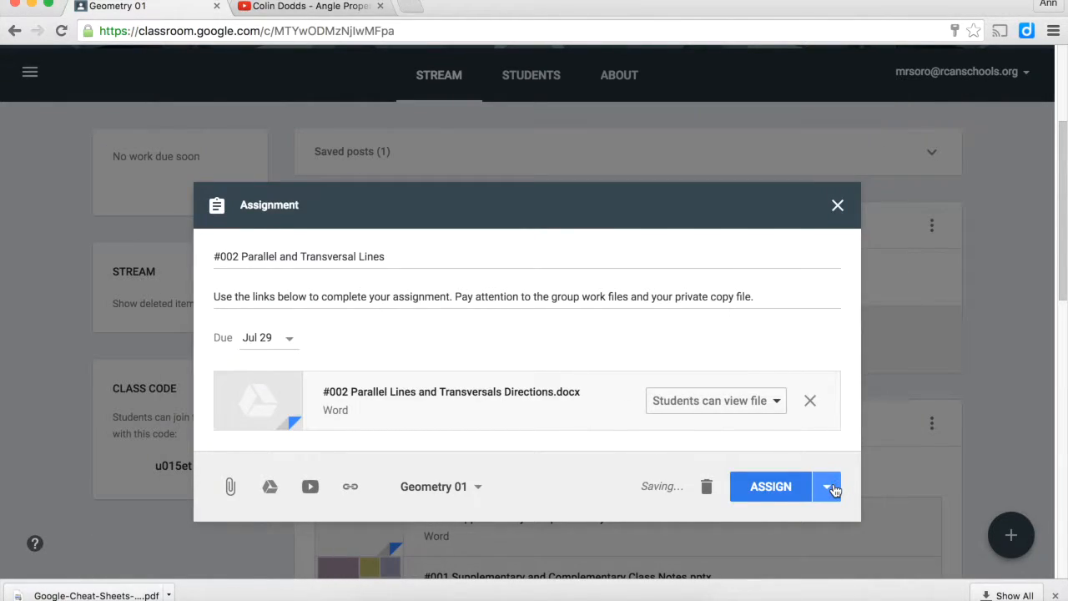
Save the assignment as a draft, and reopen "#002 Parallel and Transversal Lines" from the saved posts
{"action": "left_click", "coordinate": [831, 488]}
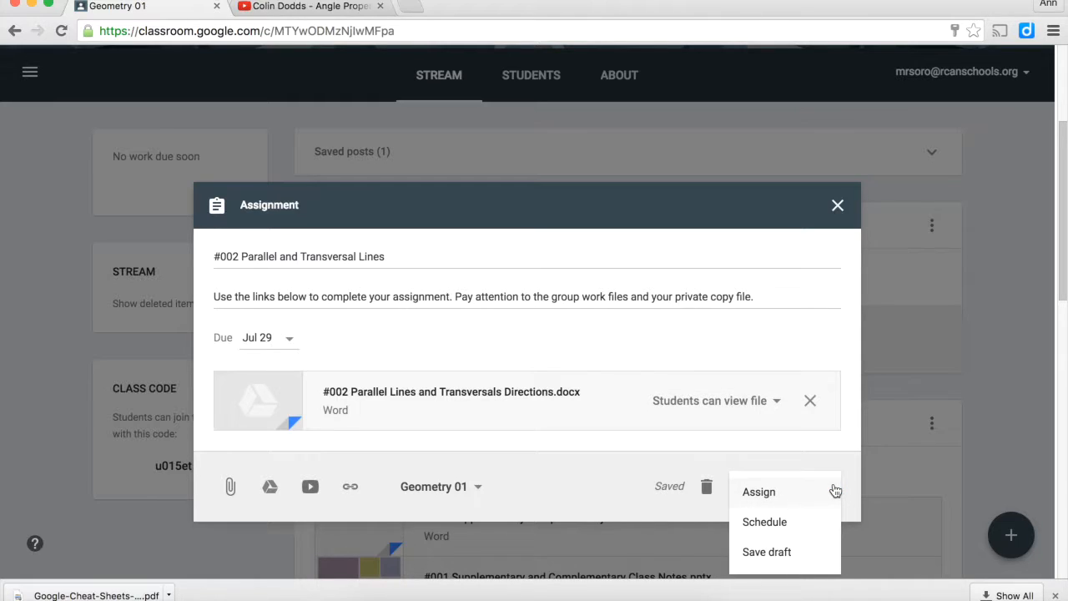
{"action": "left_click", "coordinate": [779, 552]}
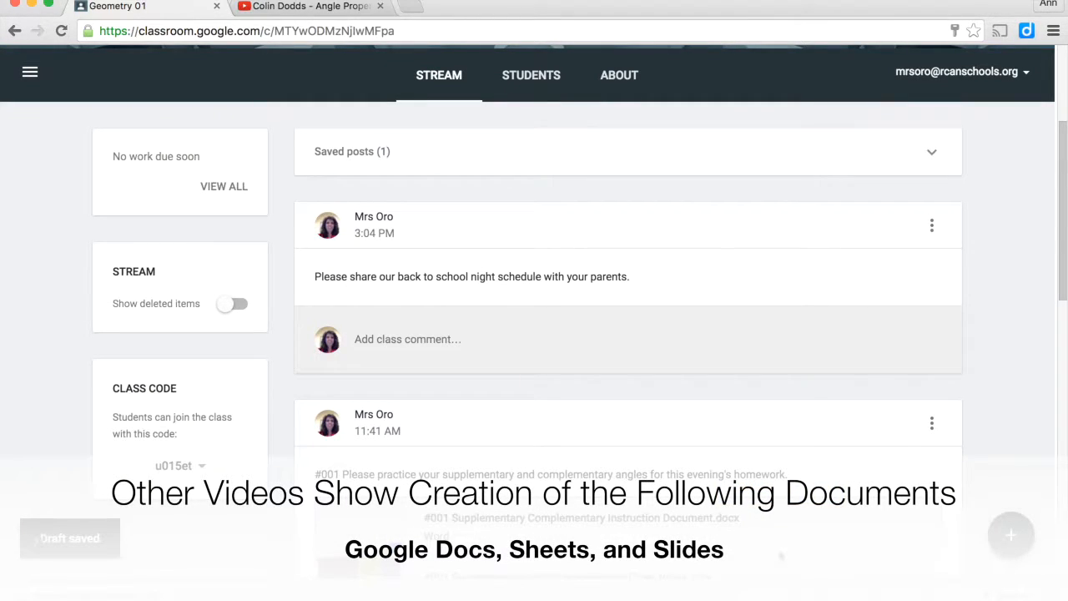
{"action": "scroll", "coordinate": [451, 309], "scroll_direction": "up", "scroll_amount": 2}
{"action": "scroll", "coordinate": [449, 309], "scroll_direction": "down", "scroll_amount": 3}
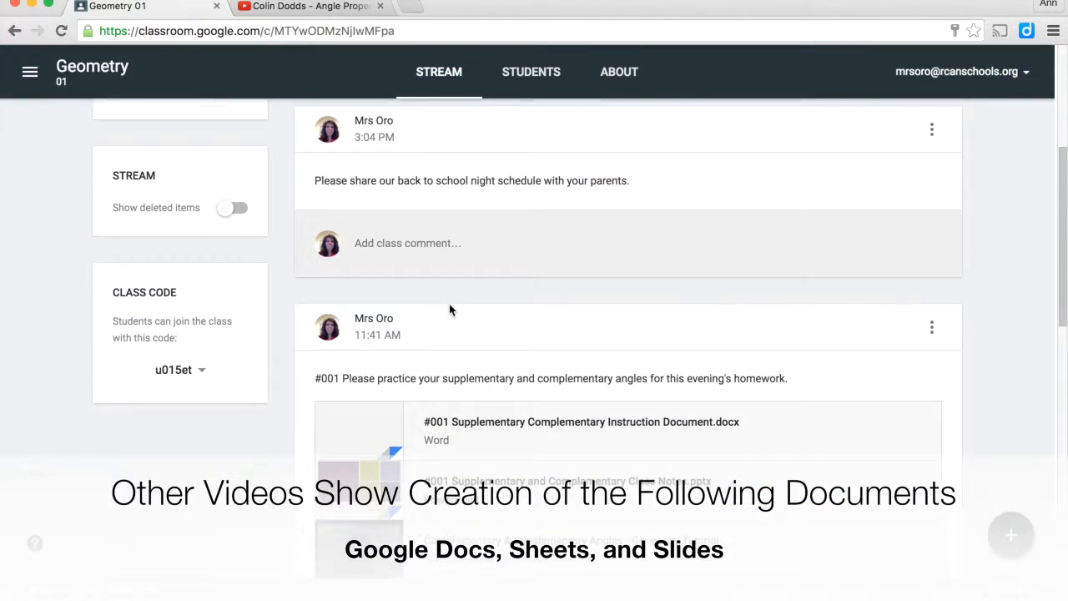
{"action": "scroll", "coordinate": [448, 309], "scroll_direction": "up", "scroll_amount": 1}
{"action": "scroll", "coordinate": [449, 310], "scroll_direction": "up", "scroll_amount": 1}
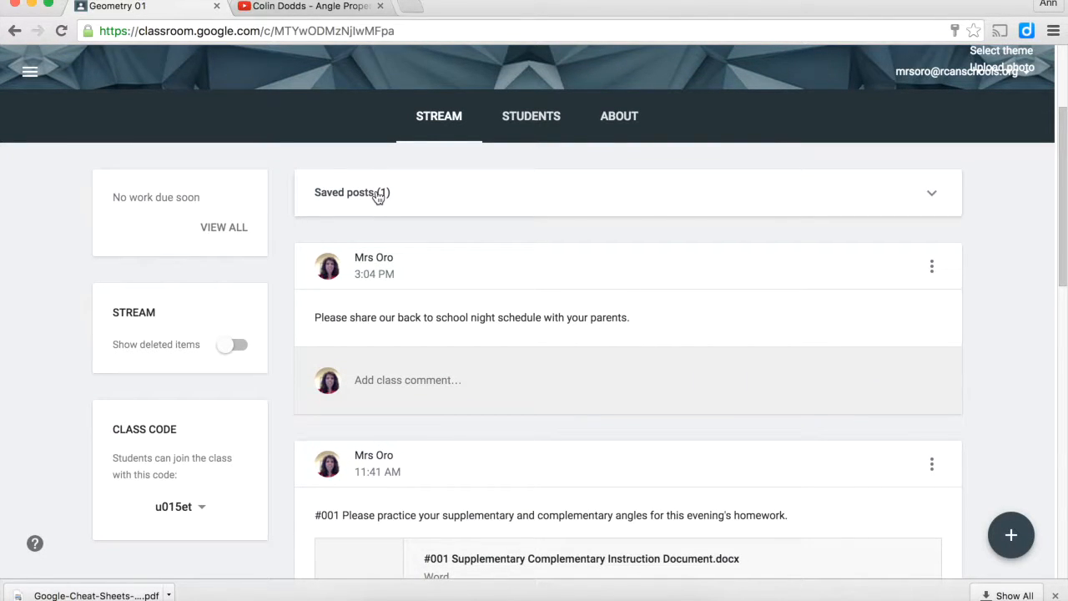
{"action": "left_click", "coordinate": [933, 196]}
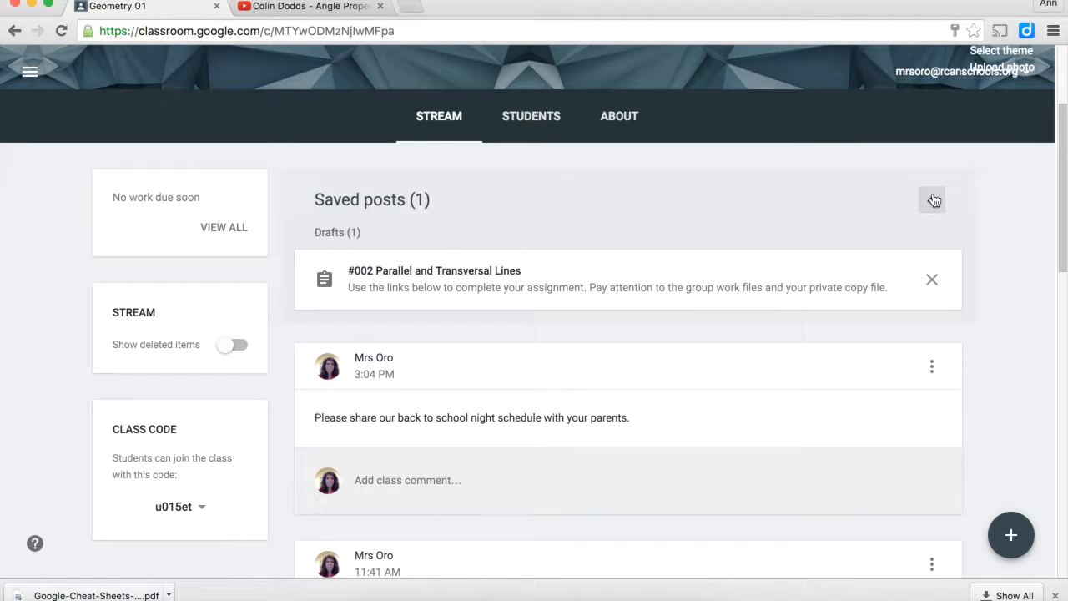
{"action": "left_click", "coordinate": [712, 289]}
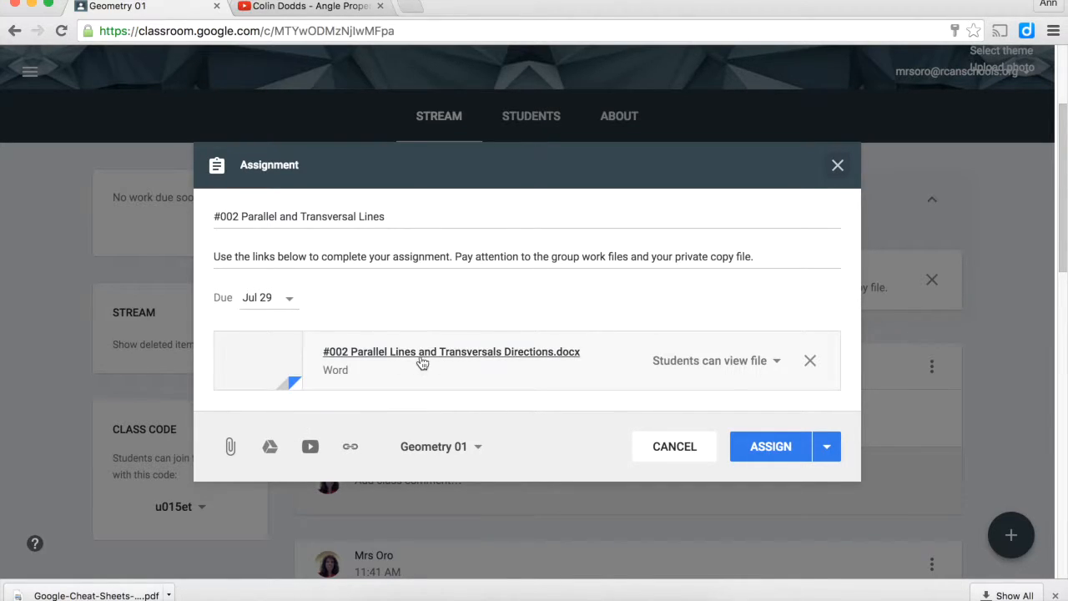
Attach the "#002 Group Assignments" spreadsheet from the recent Google Drive files to the assignment
{"action": "left_click", "coordinate": [269, 449]}
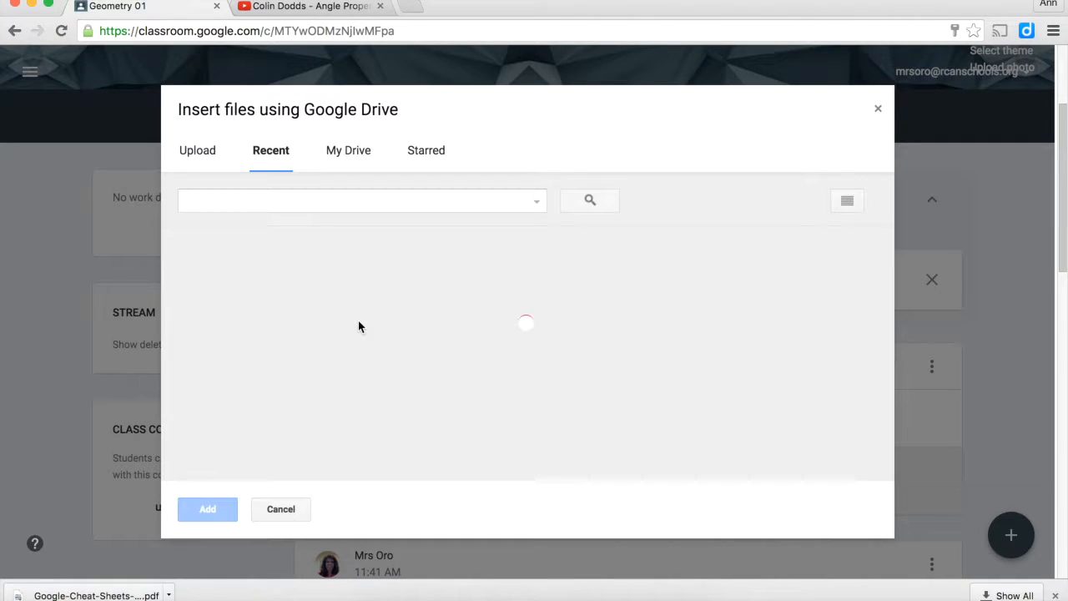
{"action": "scroll", "coordinate": [526, 296], "scroll_direction": "down", "scroll_amount": 3}
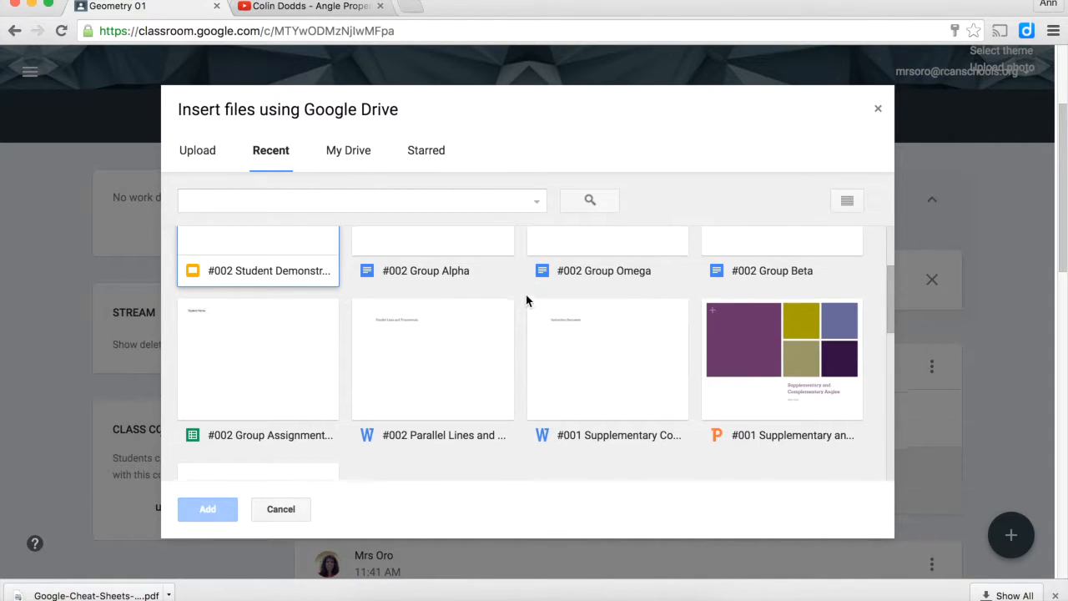
{"action": "left_click", "coordinate": [308, 345]}
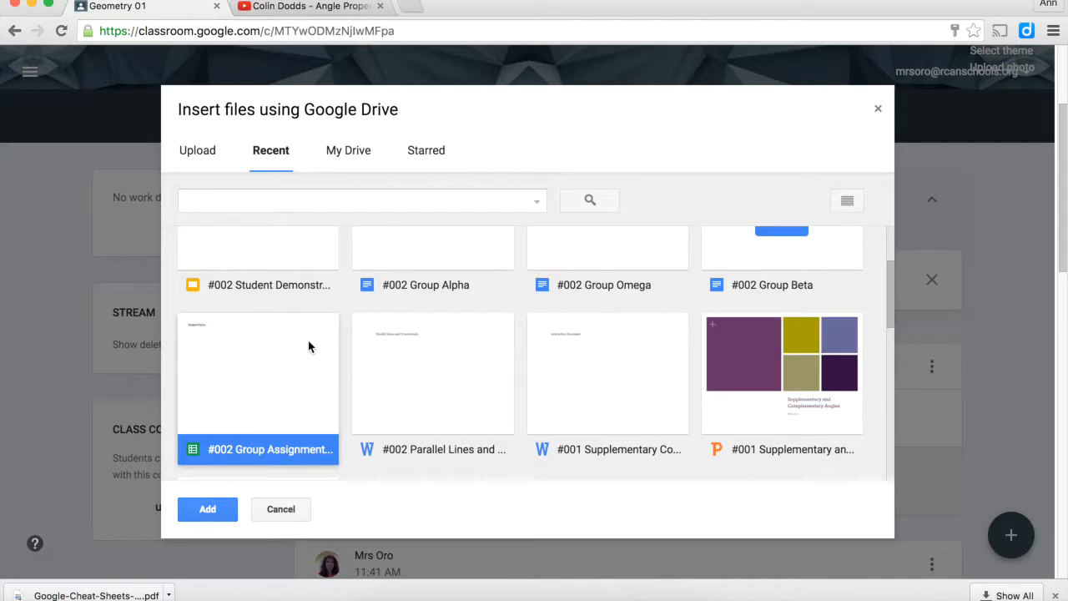
{"action": "left_click", "coordinate": [208, 509]}
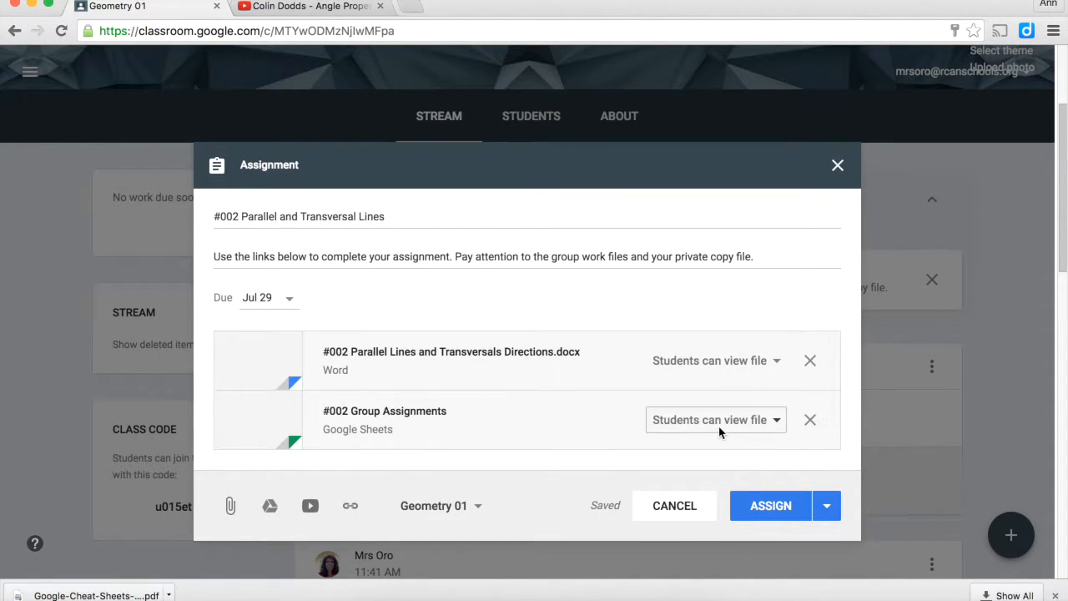
Attach the "#002 Group Alpha" document from Google Drive and set its access to "Students can edit file"
{"action": "left_click", "coordinate": [279, 511]}
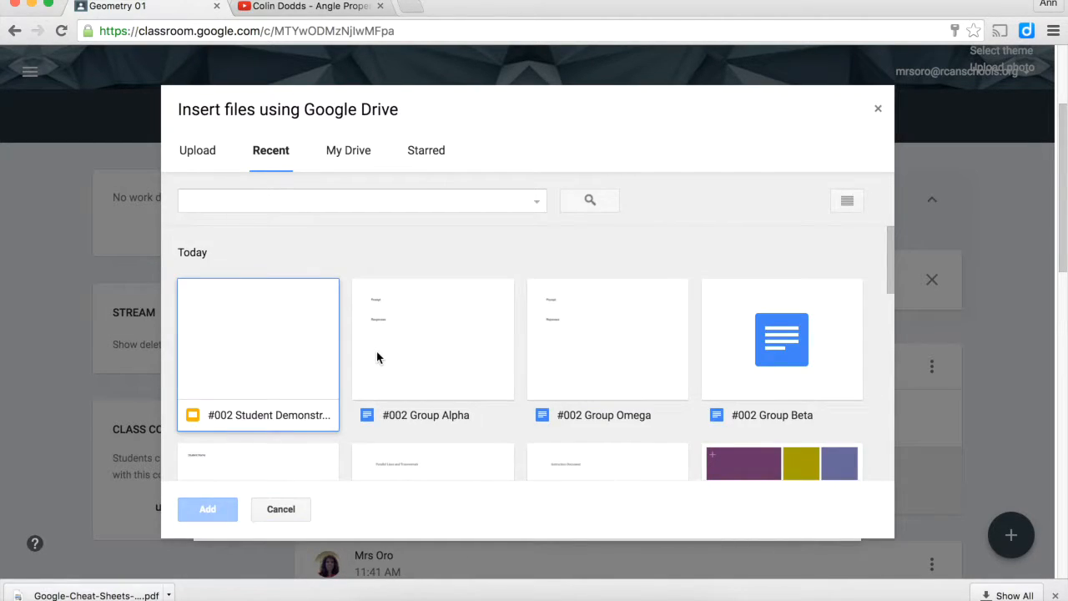
{"action": "left_click", "coordinate": [377, 357]}
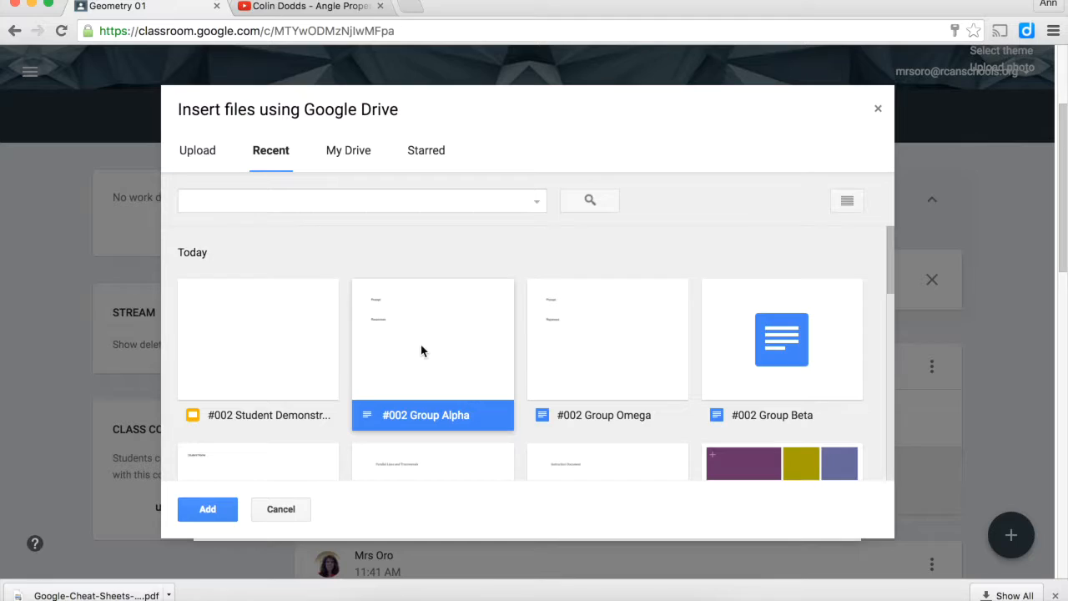
{"action": "scroll", "coordinate": [551, 351], "scroll_direction": "down", "scroll_amount": 1}
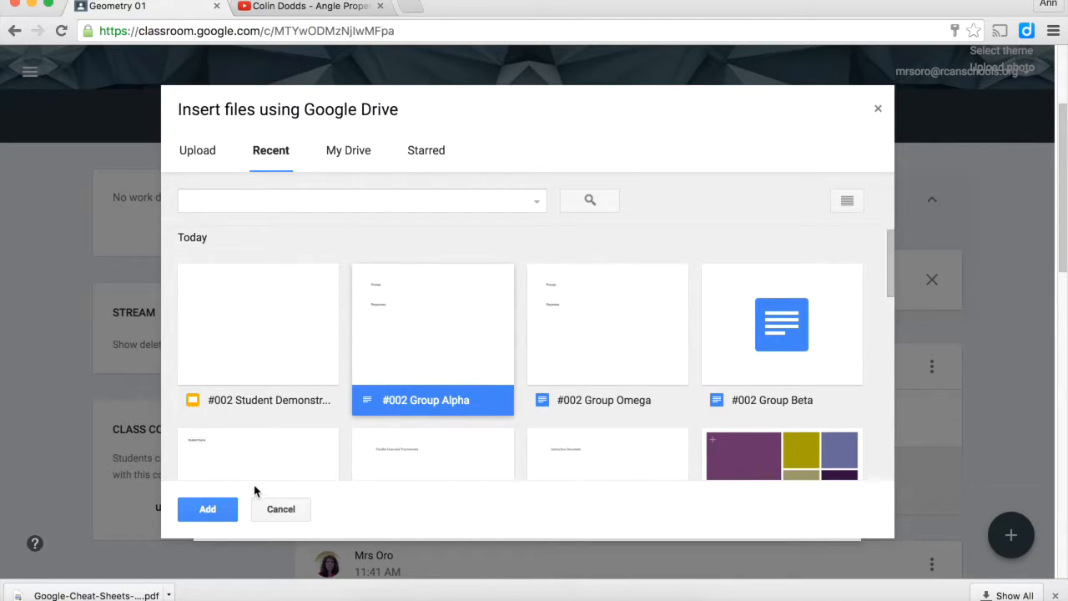
{"action": "left_click", "coordinate": [208, 509]}
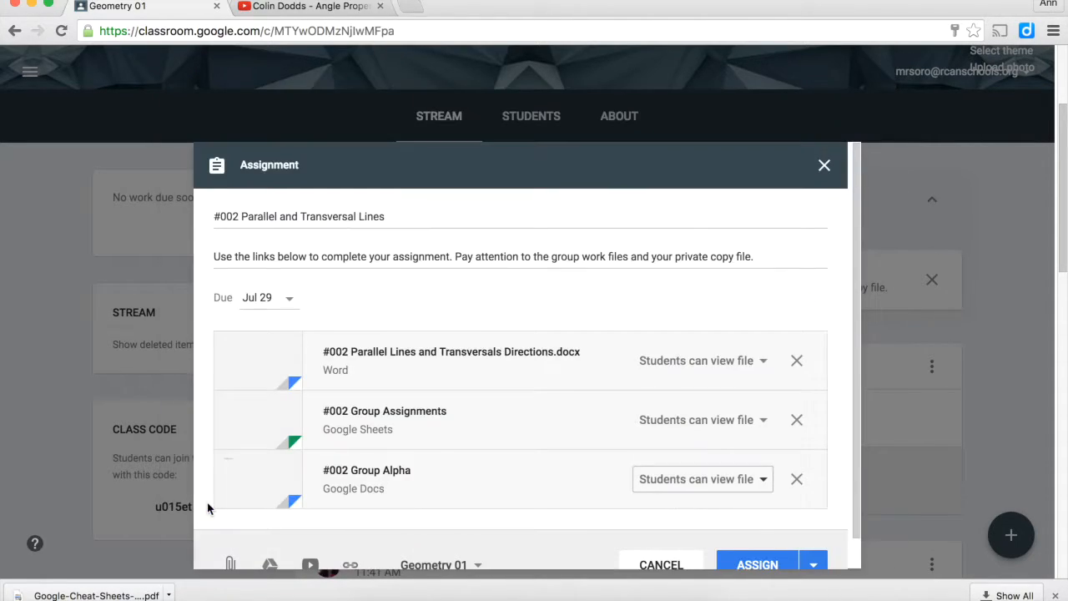
{"action": "left_click", "coordinate": [761, 483]}
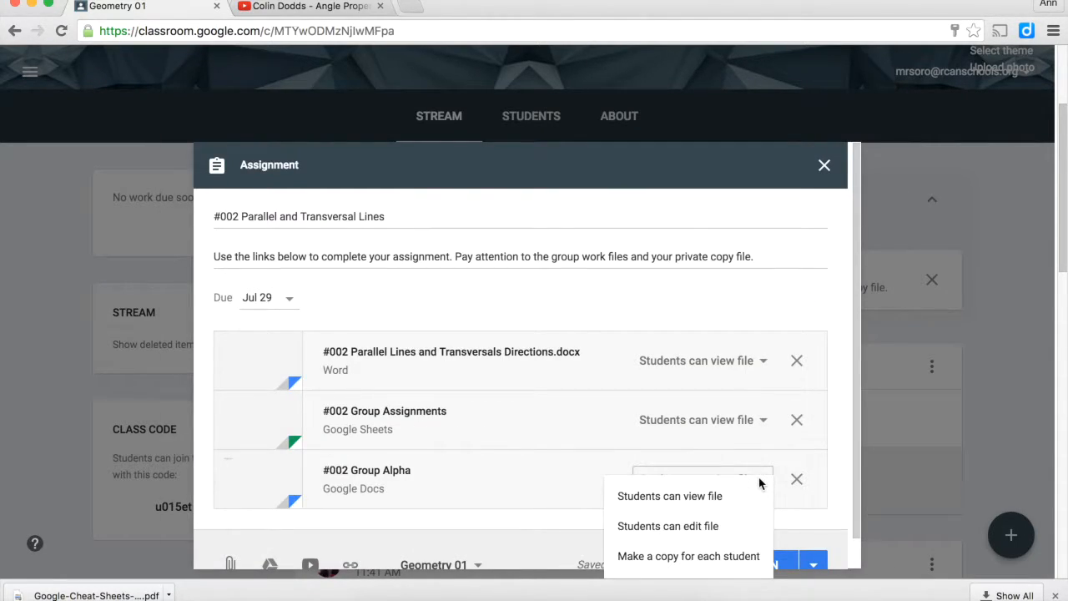
{"action": "left_click", "coordinate": [710, 525]}
Attach the "#002 Group Beta" document from Google Drive and set its access to "Students can edit file"
{"action": "scroll", "coordinate": [709, 525], "scroll_direction": "down", "scroll_amount": 2}
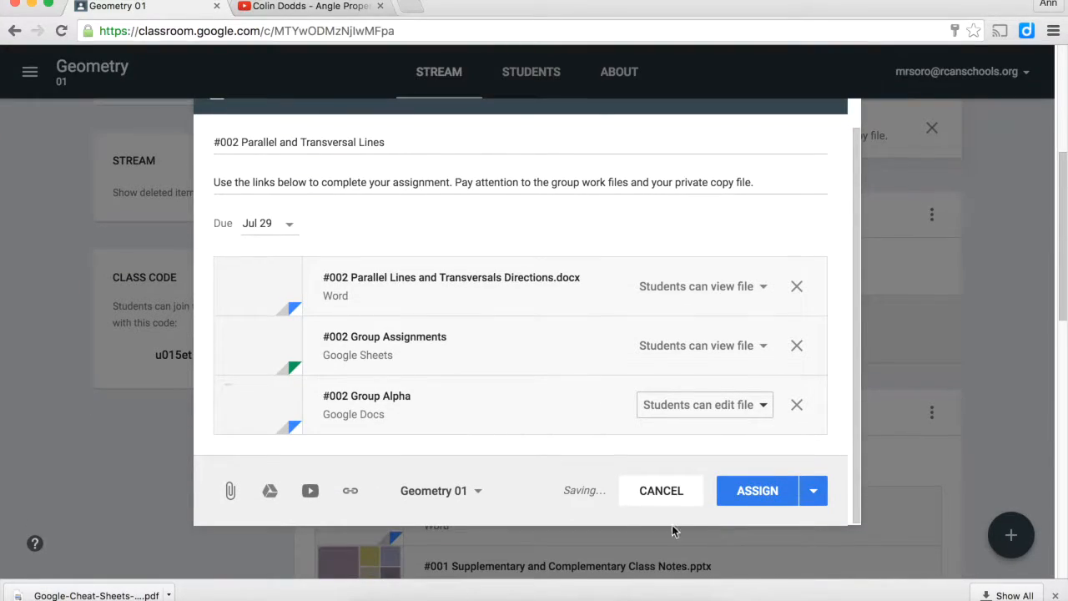
{"action": "left_click", "coordinate": [270, 491]}
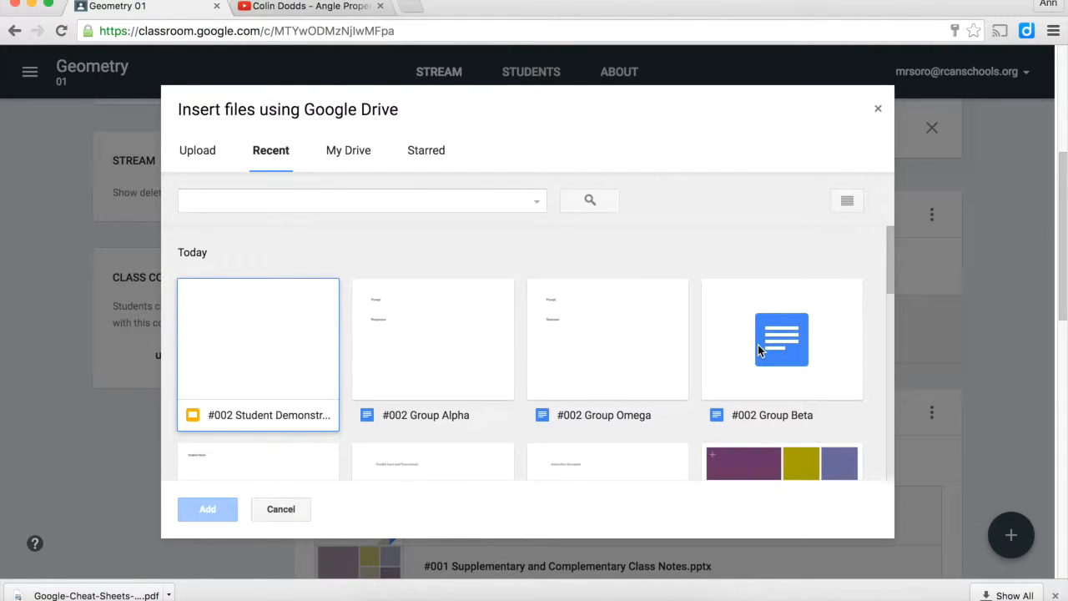
{"action": "left_click", "coordinate": [758, 345]}
{"action": "left_click", "coordinate": [221, 508]}
{"action": "left_click", "coordinate": [684, 464]}
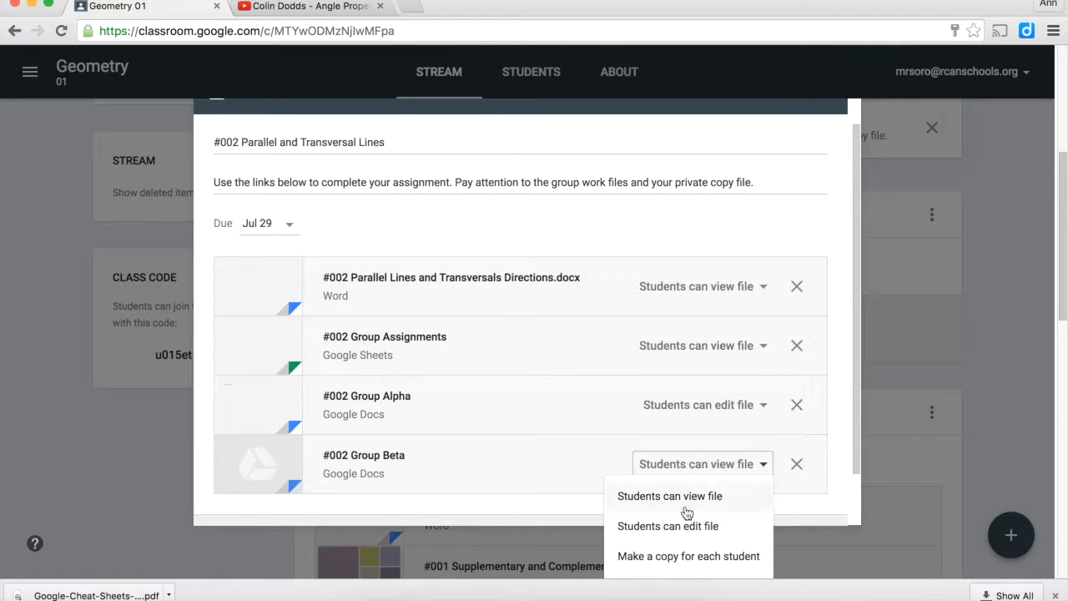
{"action": "left_click", "coordinate": [687, 526]}
Attach the "#002 Group Omega" document from Google Drive and set its access to "Students can edit file"
{"action": "scroll", "coordinate": [500, 472], "scroll_direction": "down", "scroll_amount": 2}
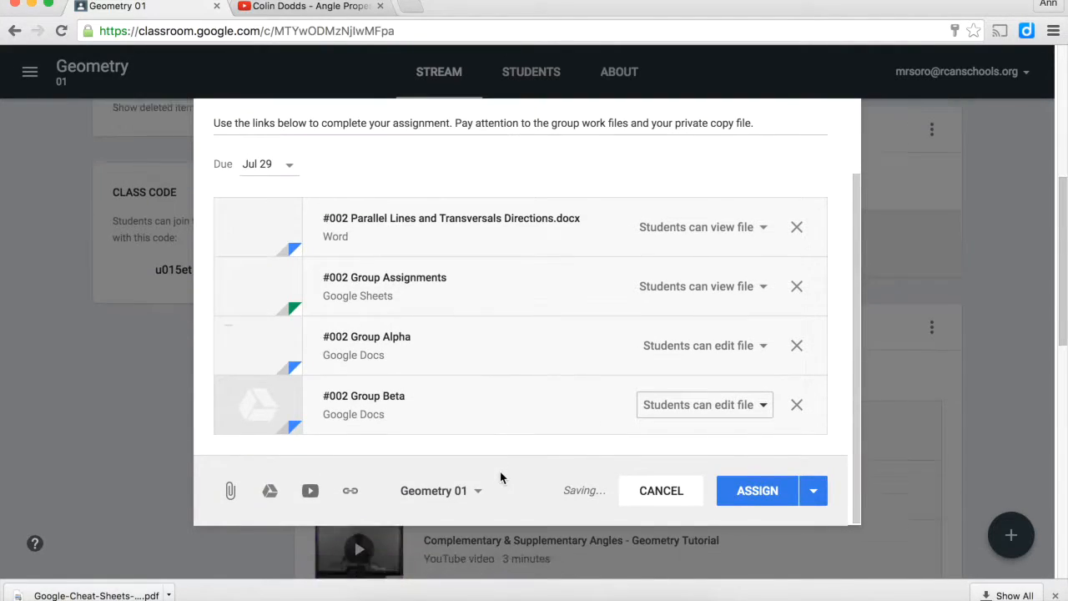
{"action": "left_click", "coordinate": [270, 491]}
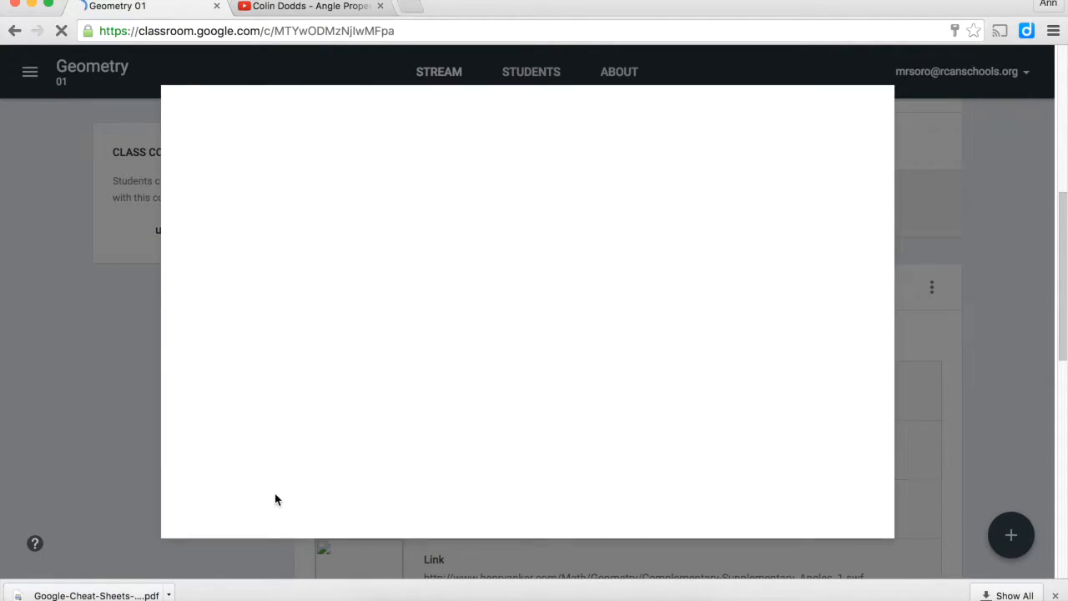
{"action": "scroll", "coordinate": [465, 389], "scroll_direction": "down", "scroll_amount": 3}
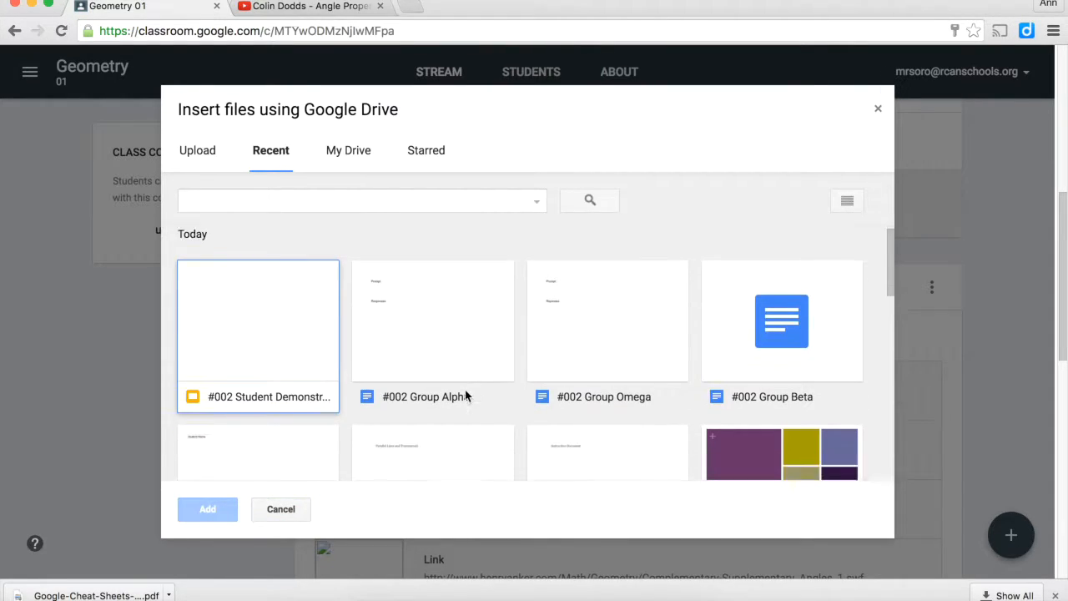
{"action": "left_click", "coordinate": [605, 239]}
{"action": "left_click", "coordinate": [214, 514]}
{"action": "left_click", "coordinate": [641, 467]}
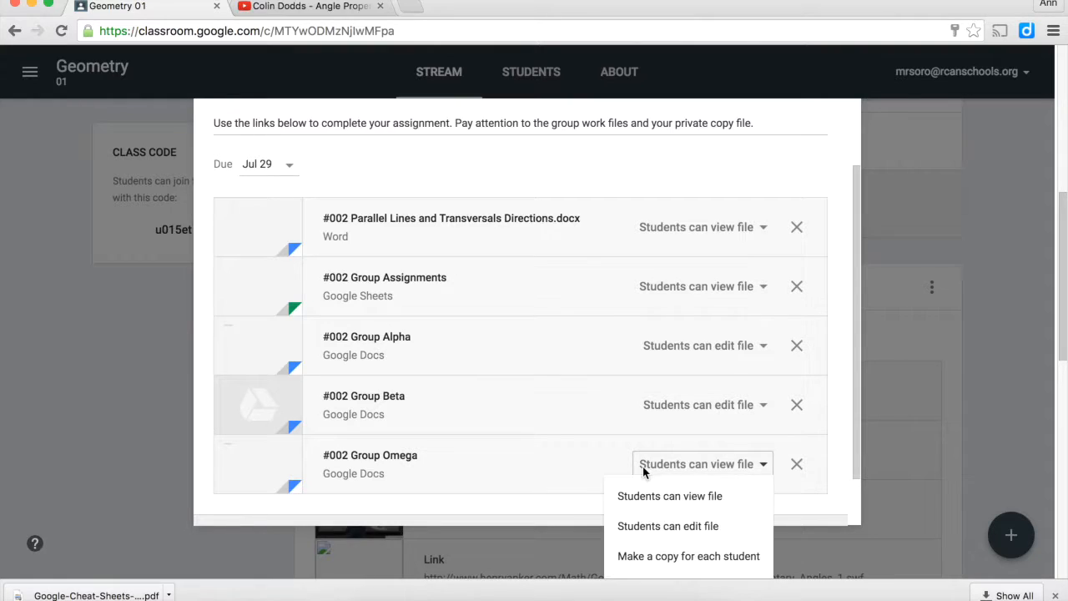
{"action": "left_click", "coordinate": [650, 527]}
Attach the "#002 Student Demonstration" slides from Google Drive with the "Make a copy for each student" option
{"action": "scroll", "coordinate": [500, 460], "scroll_direction": "down", "scroll_amount": 3}
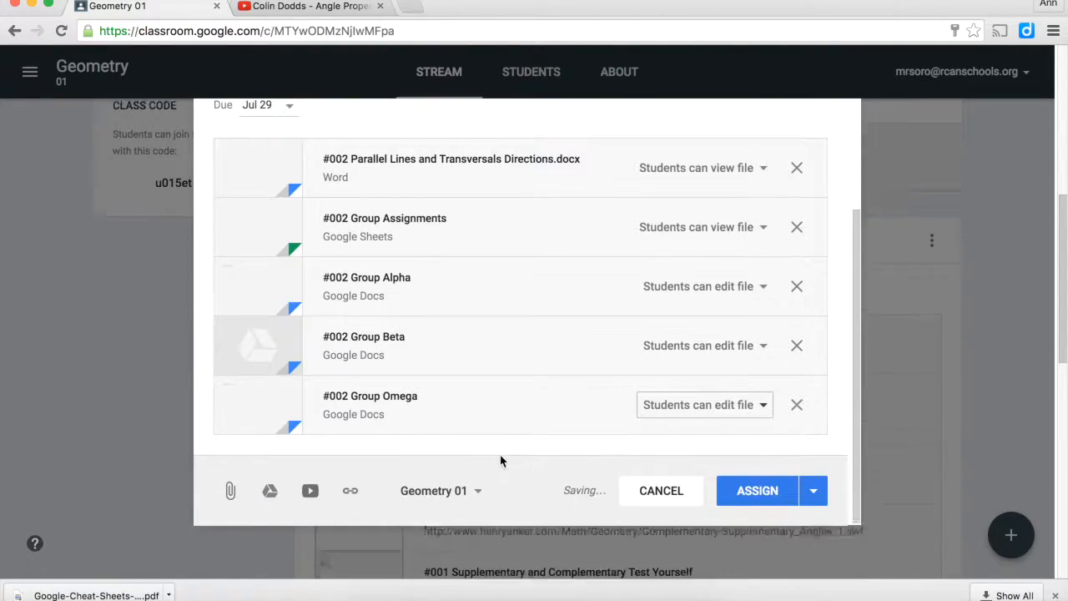
{"action": "left_click", "coordinate": [270, 493]}
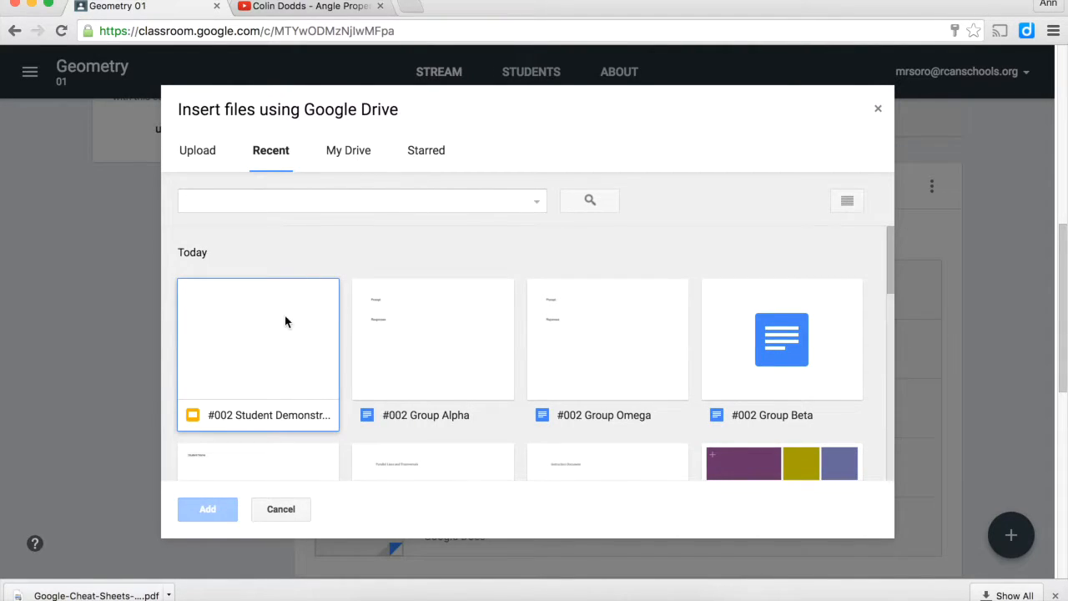
{"action": "left_click", "coordinate": [283, 323]}
{"action": "left_click", "coordinate": [208, 510]}
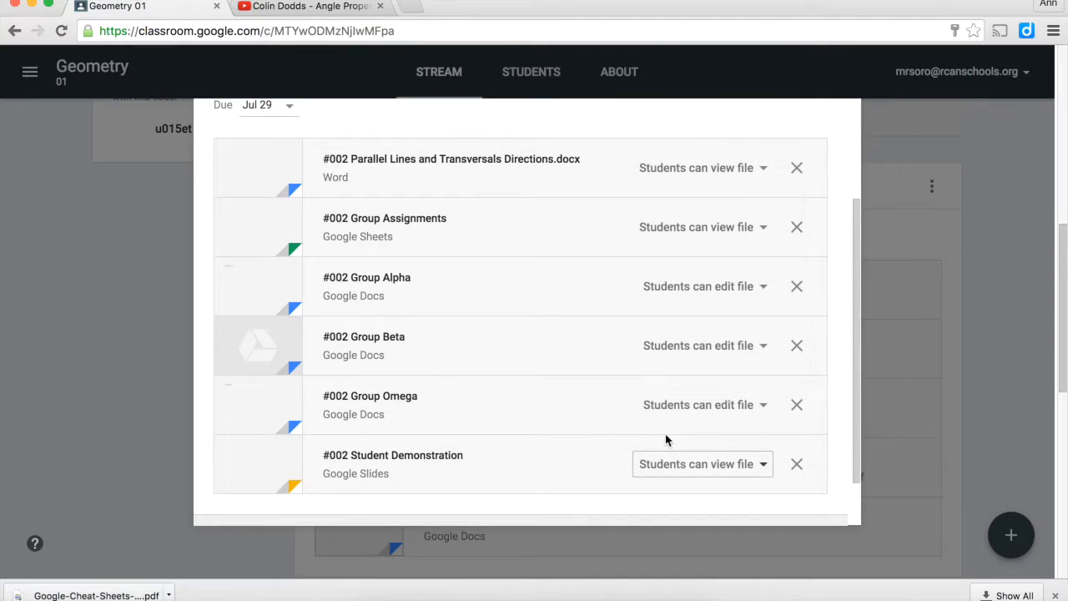
{"action": "left_click", "coordinate": [757, 469]}
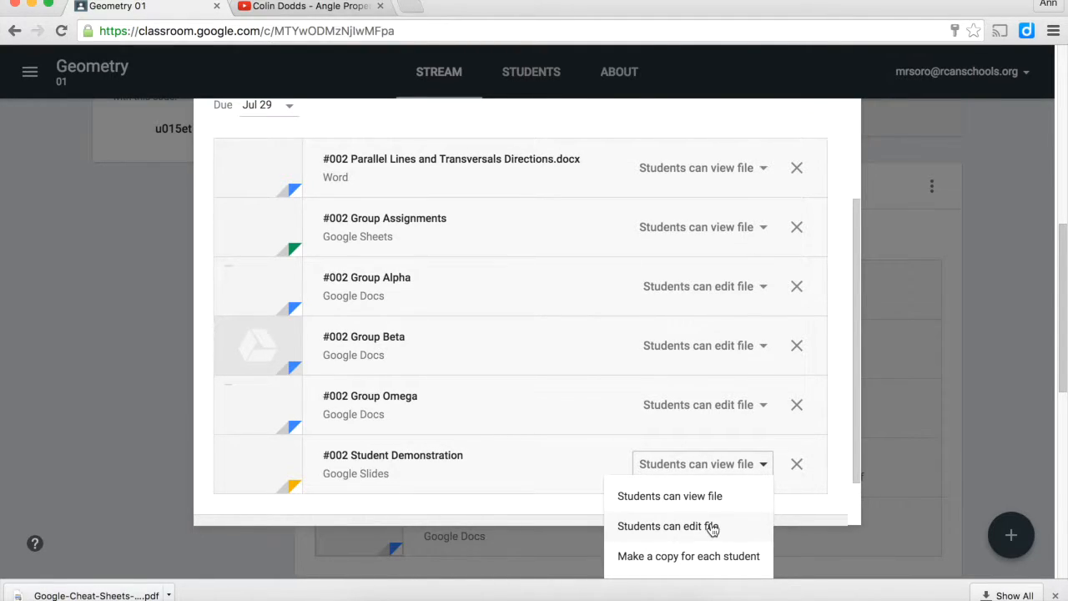
{"action": "left_click", "coordinate": [652, 567]}
{"action": "scroll", "coordinate": [566, 467], "scroll_direction": "down", "scroll_amount": 2}
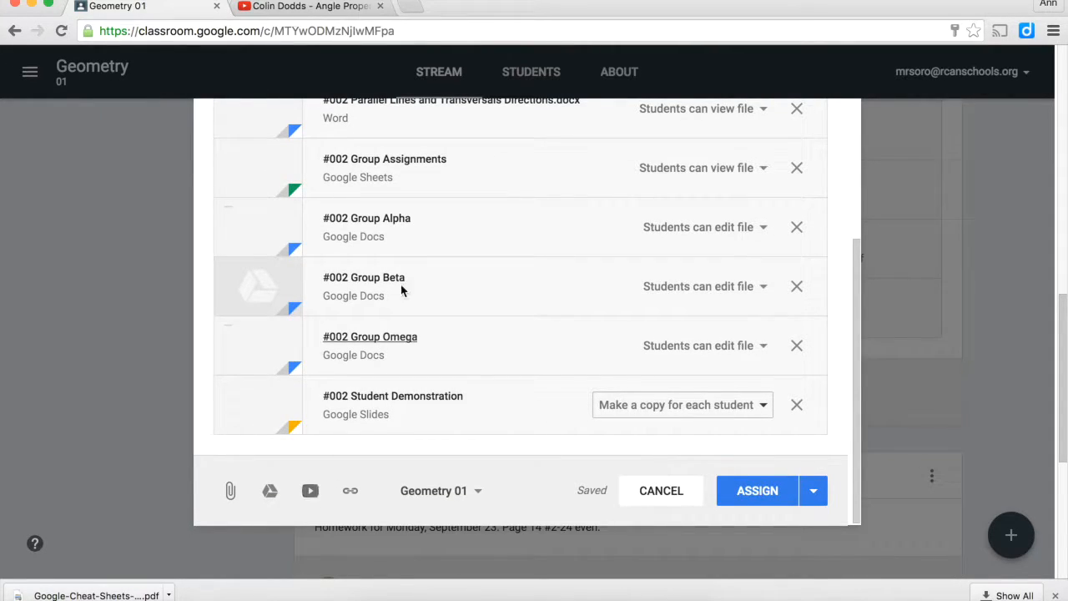
Copy the open YouTube video's URL and attach the "Angle Properties (Math Song)" video to the Geometry 01 assignment in Classroom
{"action": "left_click", "coordinate": [318, 6]}
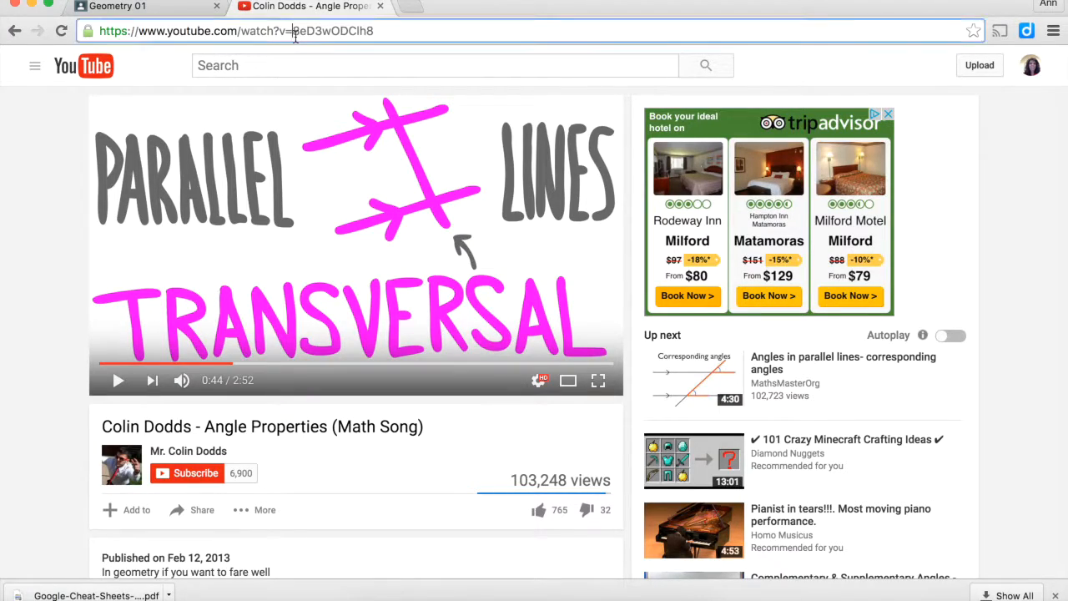
{"action": "left_click", "coordinate": [295, 33]}
{"action": "left_click", "coordinate": [125, 7]}
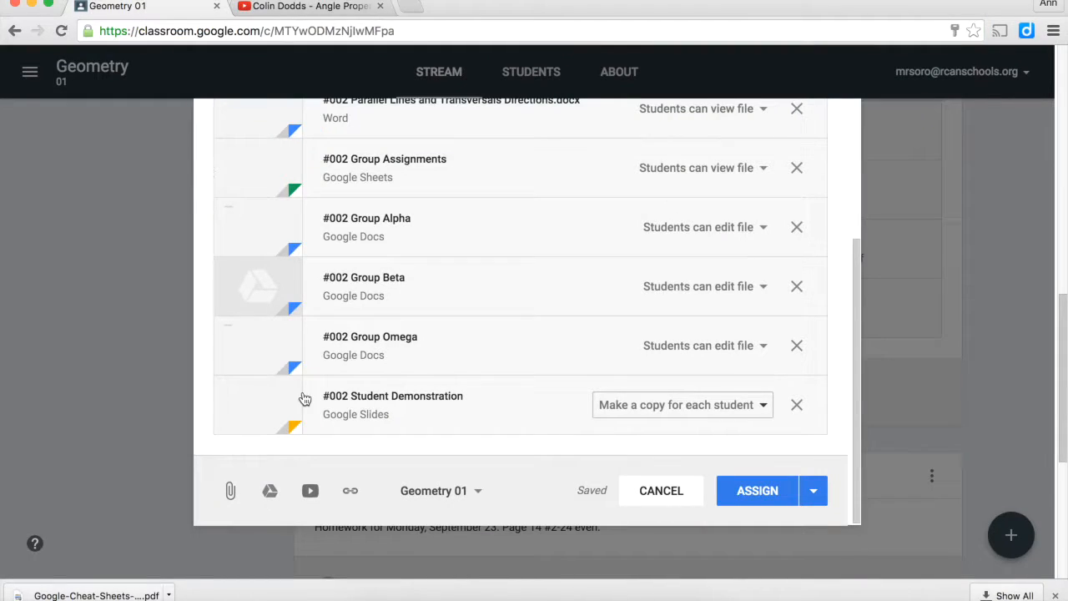
{"action": "left_click", "coordinate": [309, 492]}
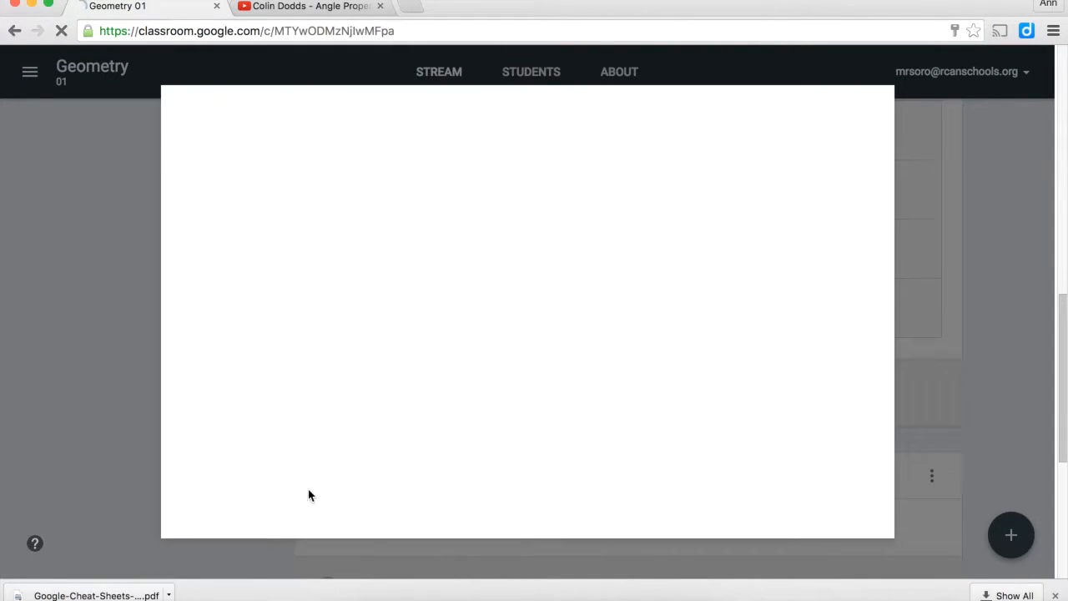
{"action": "key", "text": "ctrl+v"}
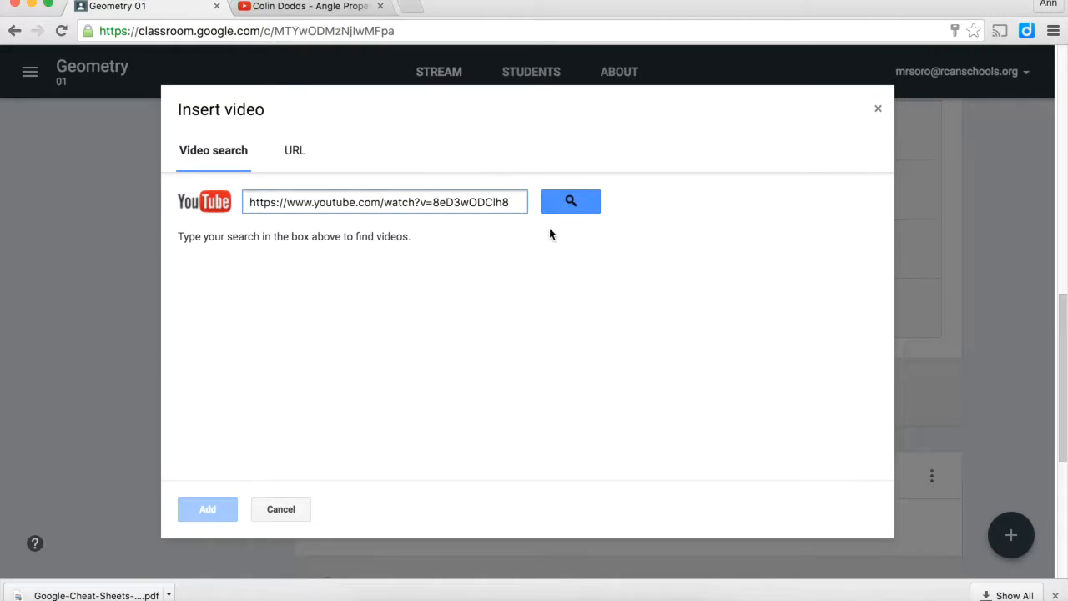
{"action": "left_click", "coordinate": [571, 201]}
{"action": "left_click", "coordinate": [305, 299]}
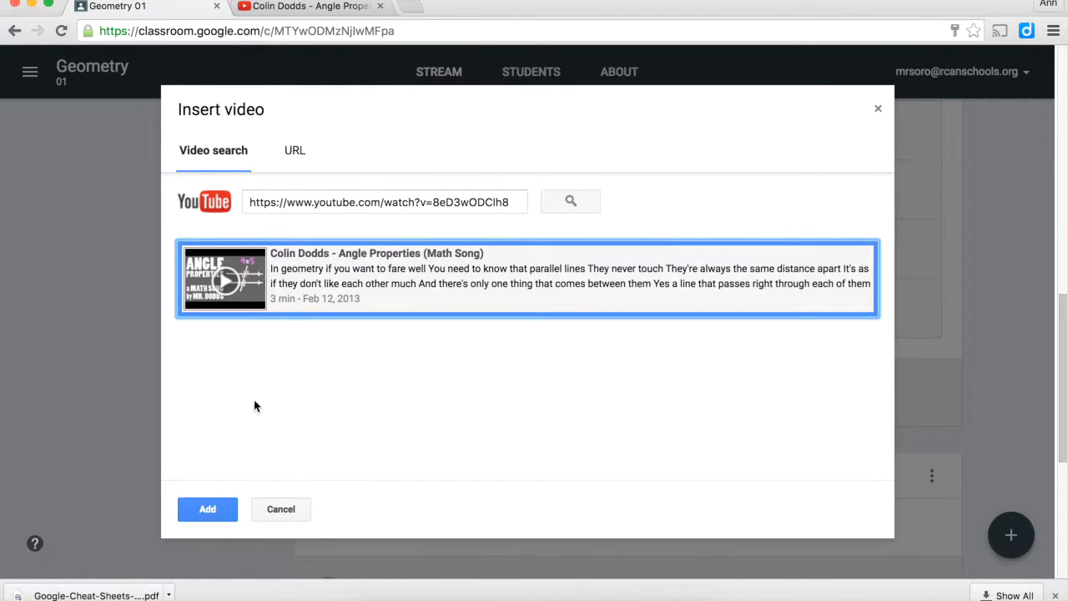
{"action": "left_click", "coordinate": [209, 508]}
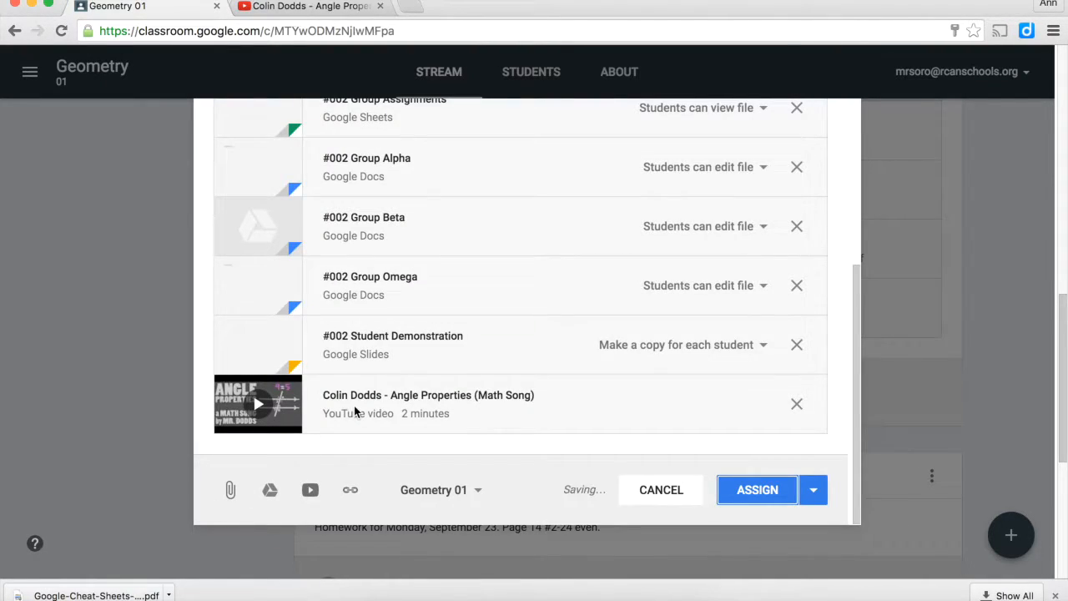
Include Geometry 03 and Geometry 02 as additional classes that receive the assignment
{"action": "left_click", "coordinate": [482, 490]}
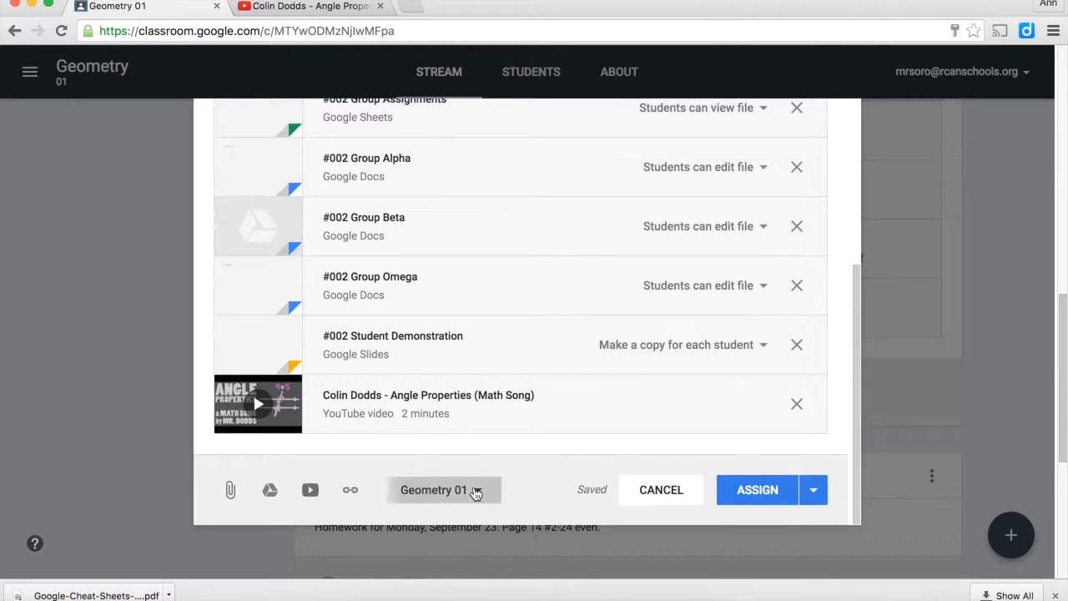
{"action": "left_click", "coordinate": [417, 483]}
{"action": "left_click", "coordinate": [417, 528]}
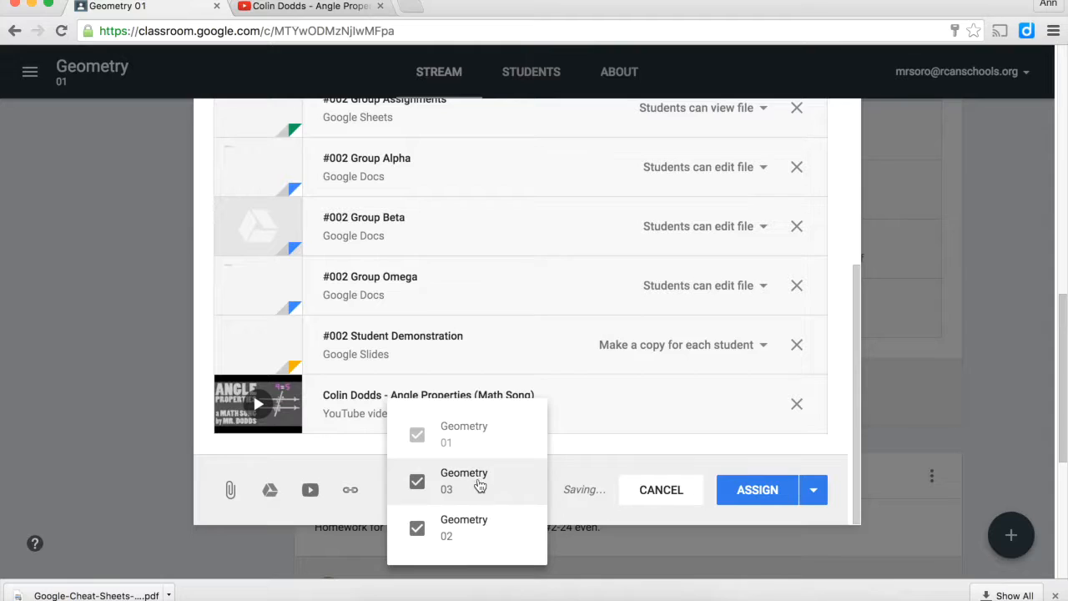
{"action": "left_click", "coordinate": [694, 463]}
Assign "#002 Parallel and Transversal Lines" to the three selected classes immediately and confirm the posting
{"action": "left_click", "coordinate": [818, 492]}
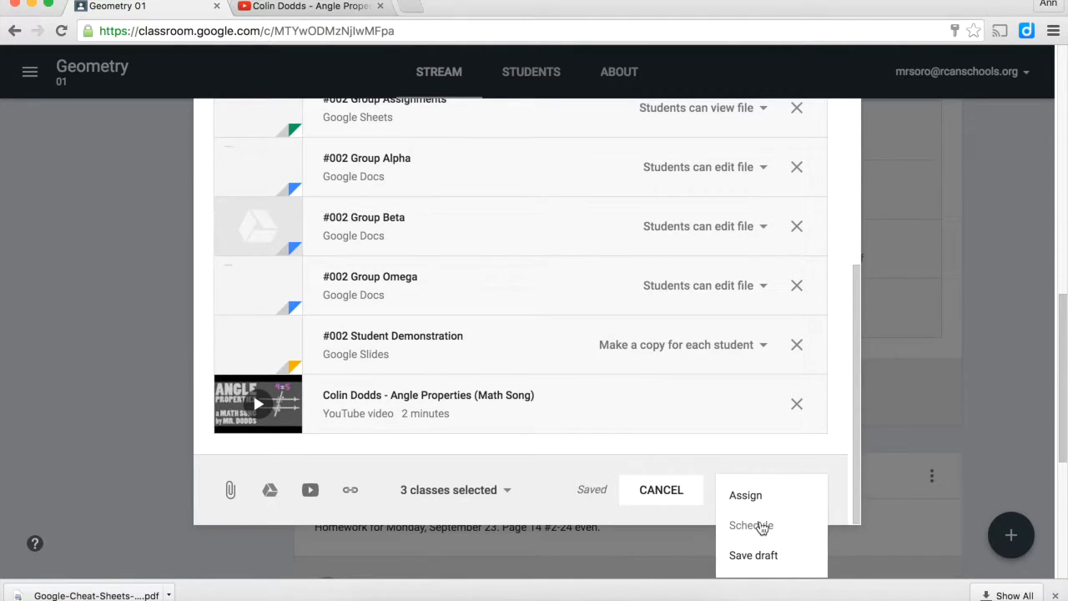
{"action": "left_click", "coordinate": [746, 495]}
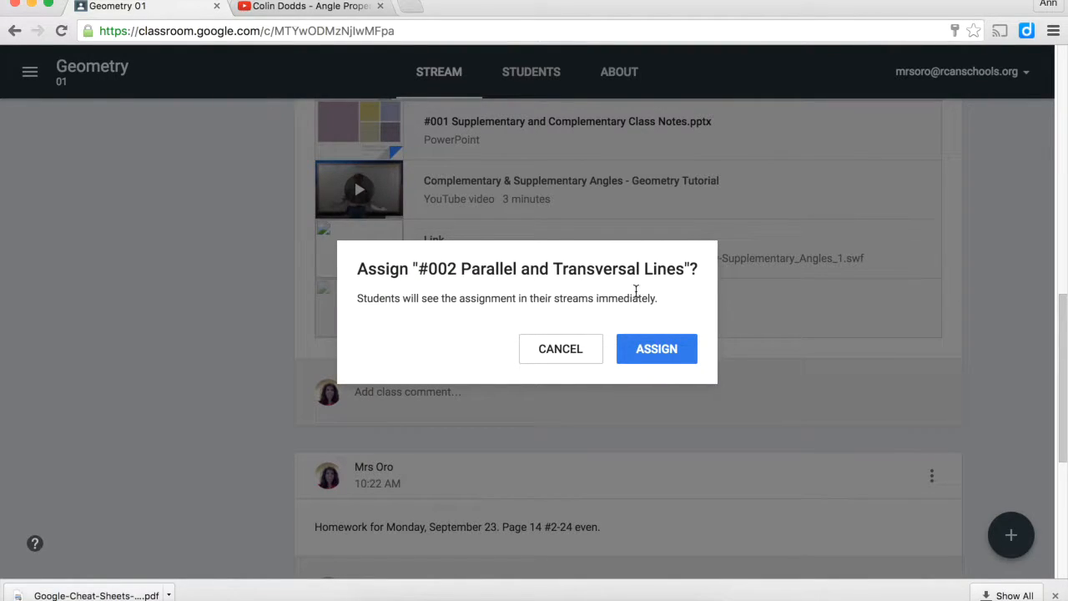
{"action": "left_click", "coordinate": [660, 349]}
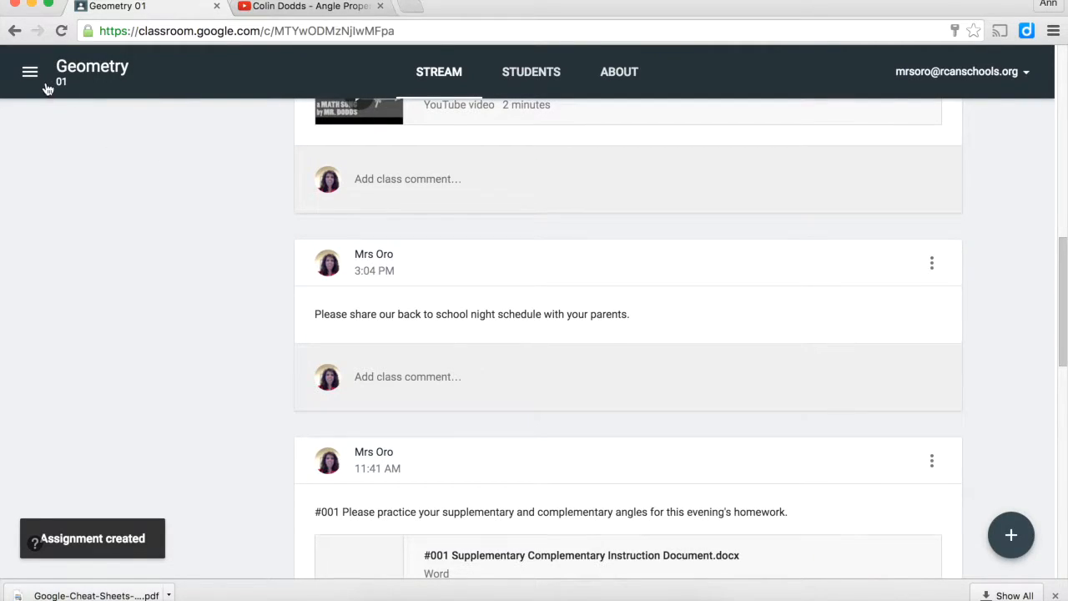
Open the Geometry 02 class and examine the posted "#002 Parallel and Transversal Lines" assignment's attachments, due date and available actions
{"action": "left_click", "coordinate": [34, 74]}
{"action": "left_click", "coordinate": [60, 84]}
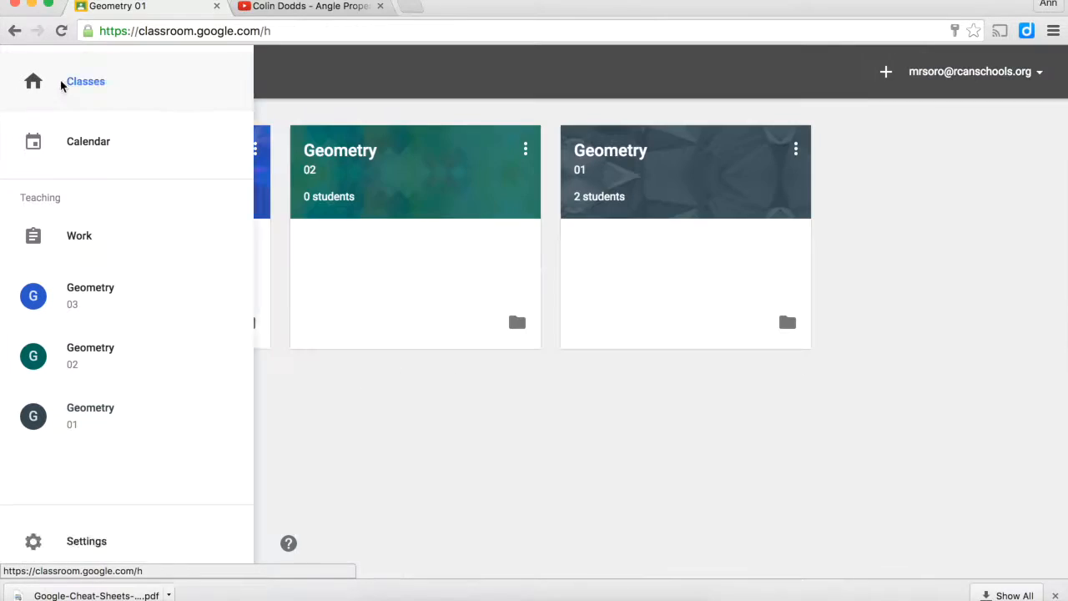
{"action": "left_click", "coordinate": [343, 155]}
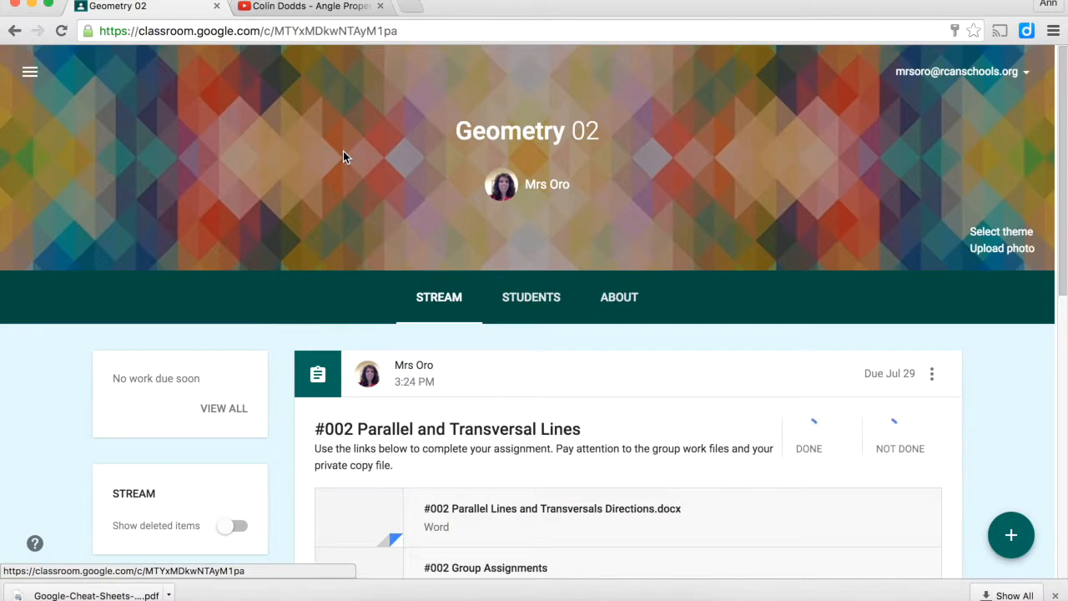
{"action": "scroll", "coordinate": [414, 284], "scroll_direction": "down", "scroll_amount": 5}
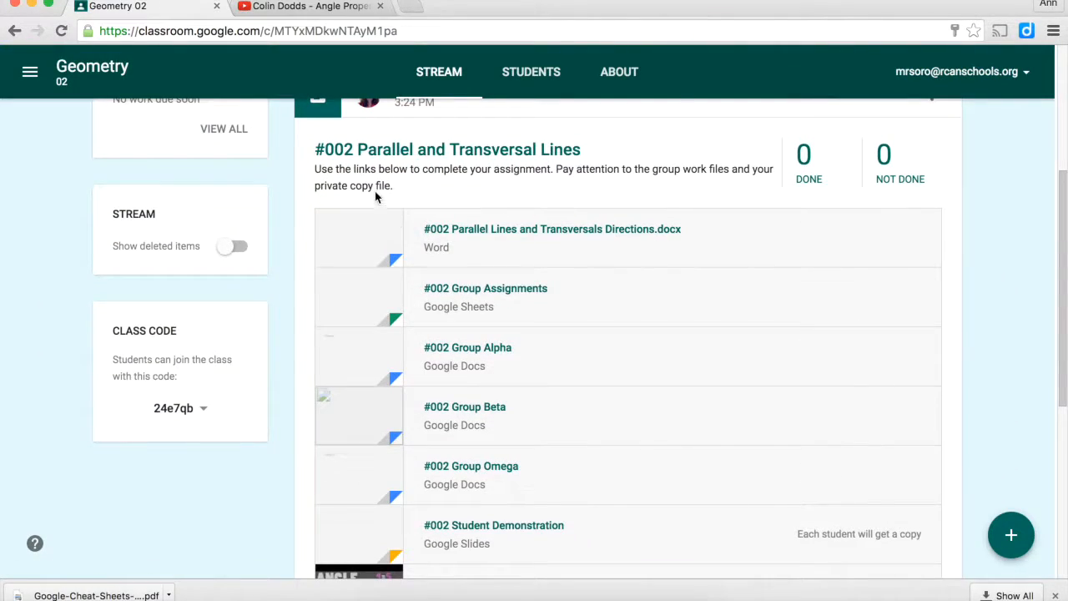
{"action": "scroll", "coordinate": [529, 165], "scroll_direction": "down", "scroll_amount": 2}
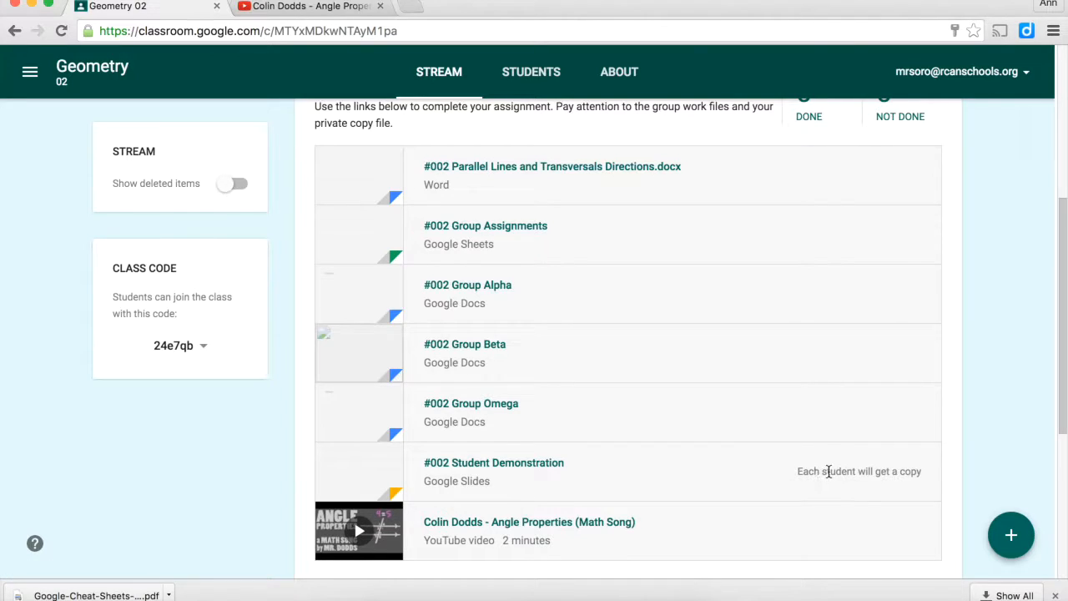
{"action": "scroll", "coordinate": [906, 461], "scroll_direction": "up", "scroll_amount": 5}
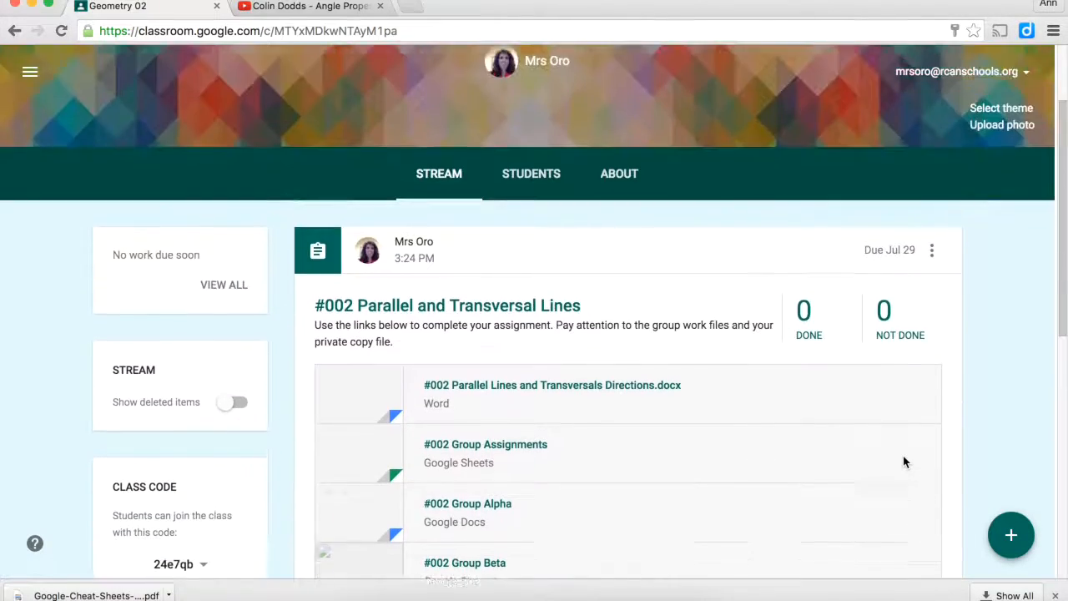
{"action": "scroll", "coordinate": [794, 436], "scroll_direction": "down", "scroll_amount": 3}
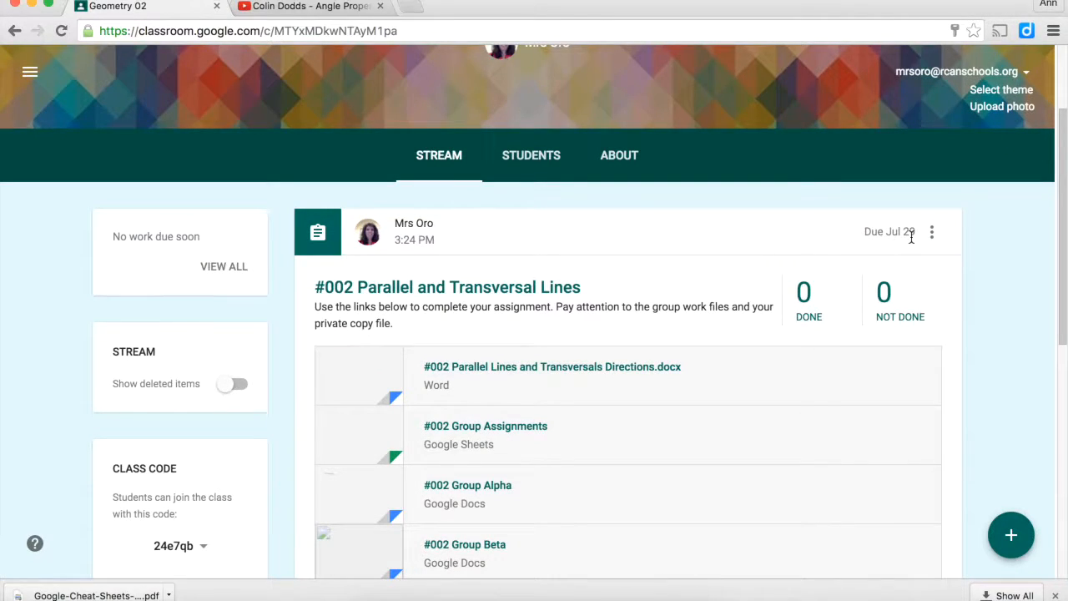
{"action": "left_click", "coordinate": [932, 237]}
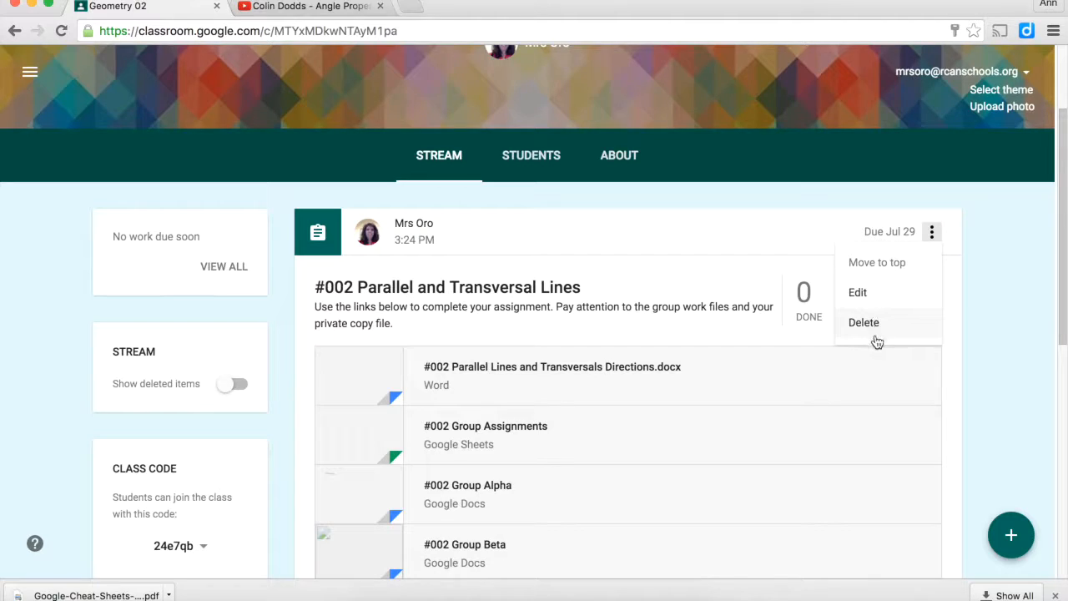
{"action": "left_click", "coordinate": [997, 252]}
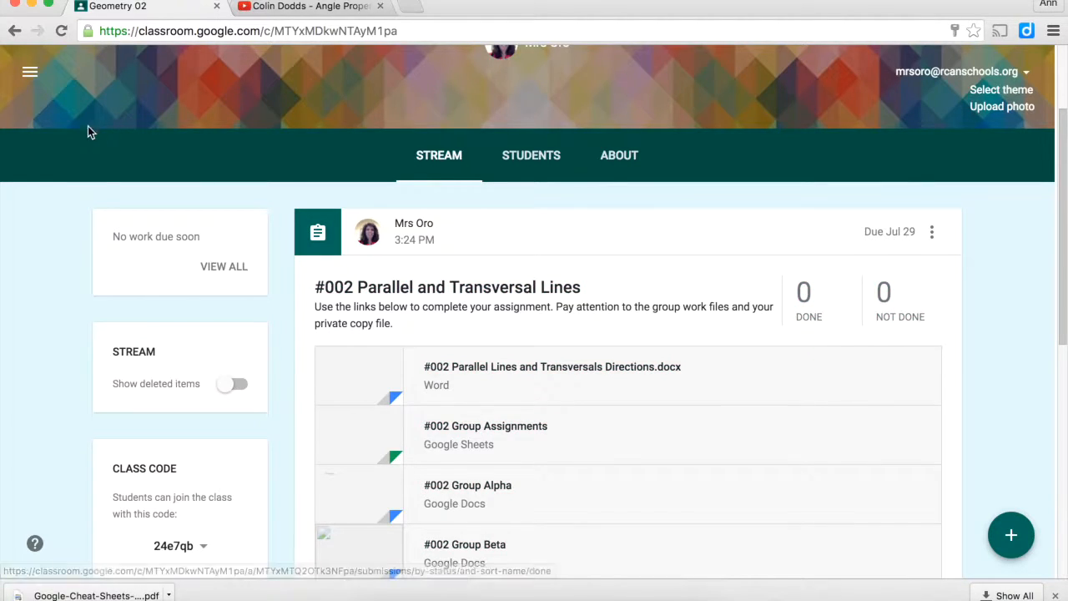
Go from Geometry 02 to the overview of all classes
{"action": "left_click", "coordinate": [31, 73]}
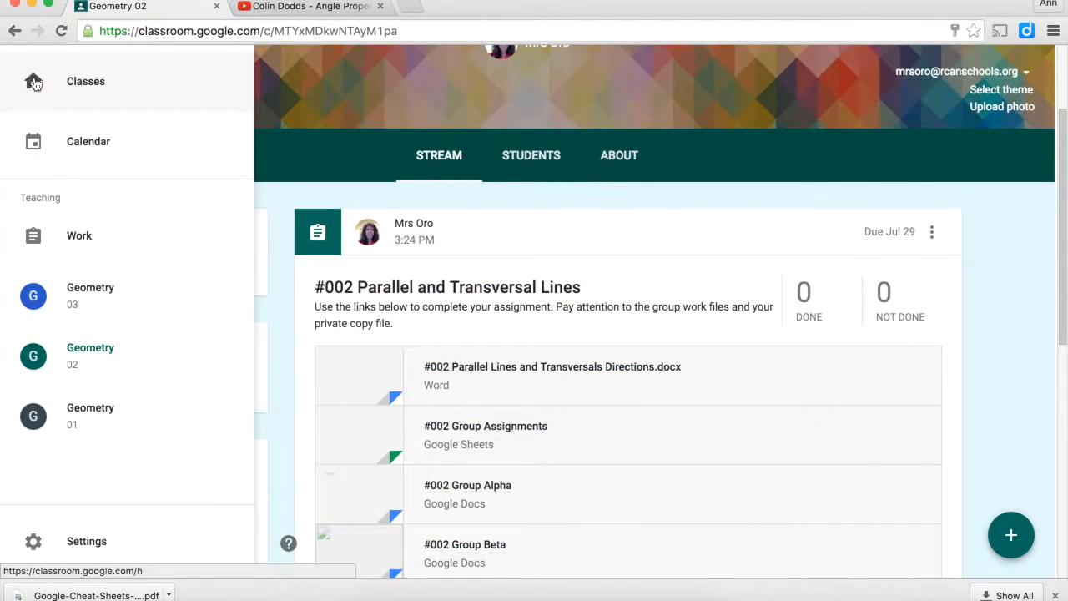